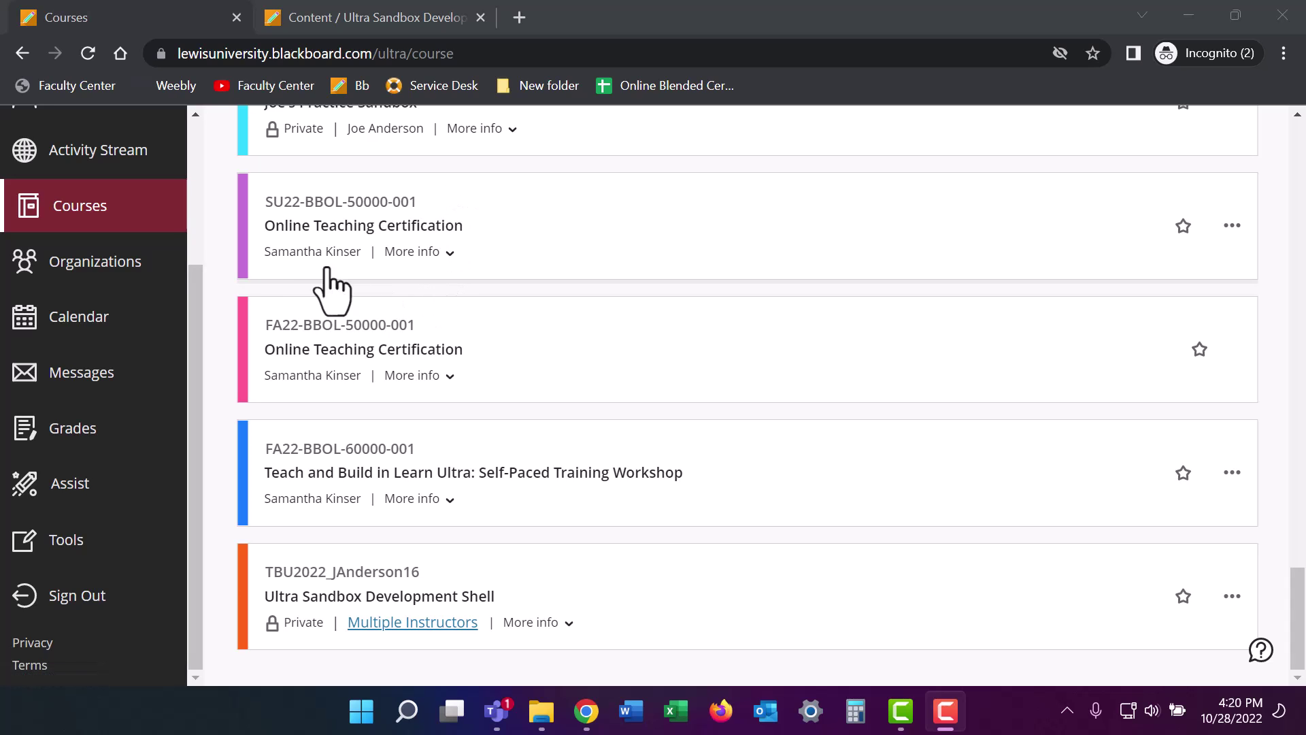
# Open the Content Collection from Tools and expand Course Content to list folders like Alton_CPSC_Test
pyautogui.click(83, 551)
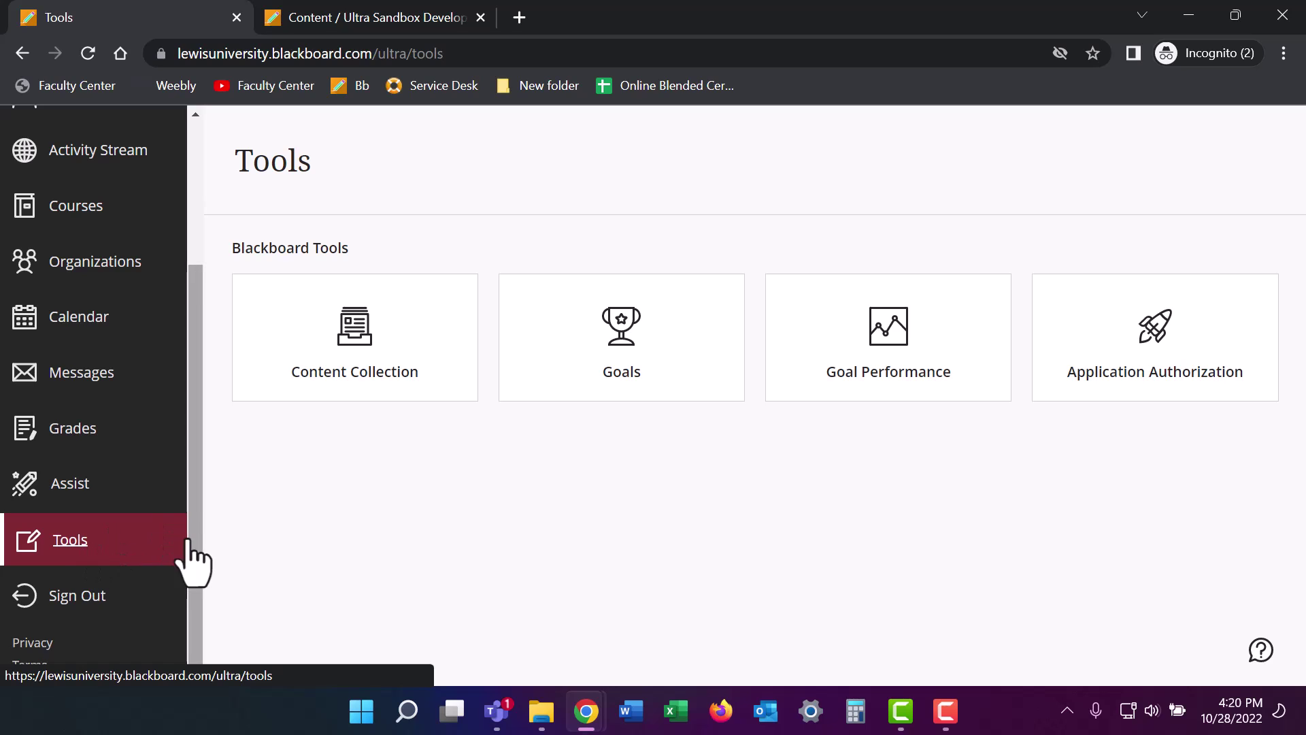
pyautogui.click(402, 344)
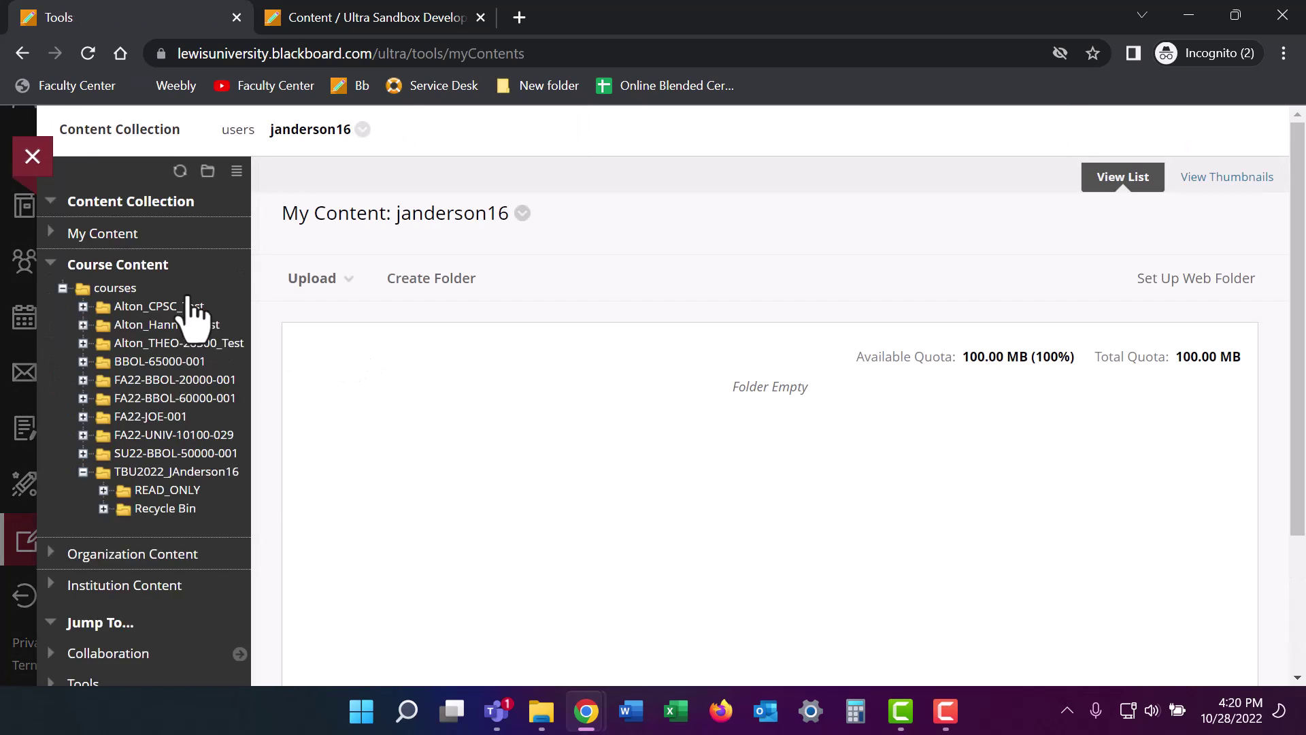
pyautogui.click(96, 272)
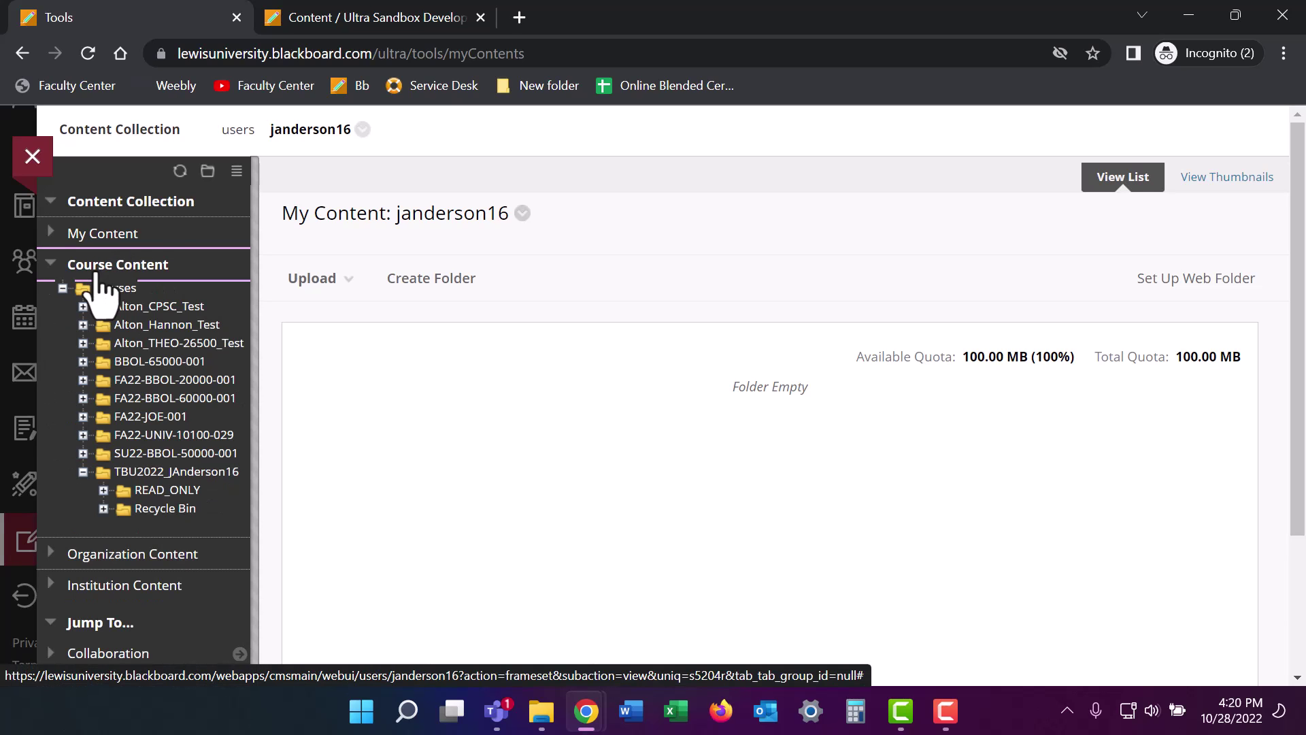
pyautogui.click(158, 471)
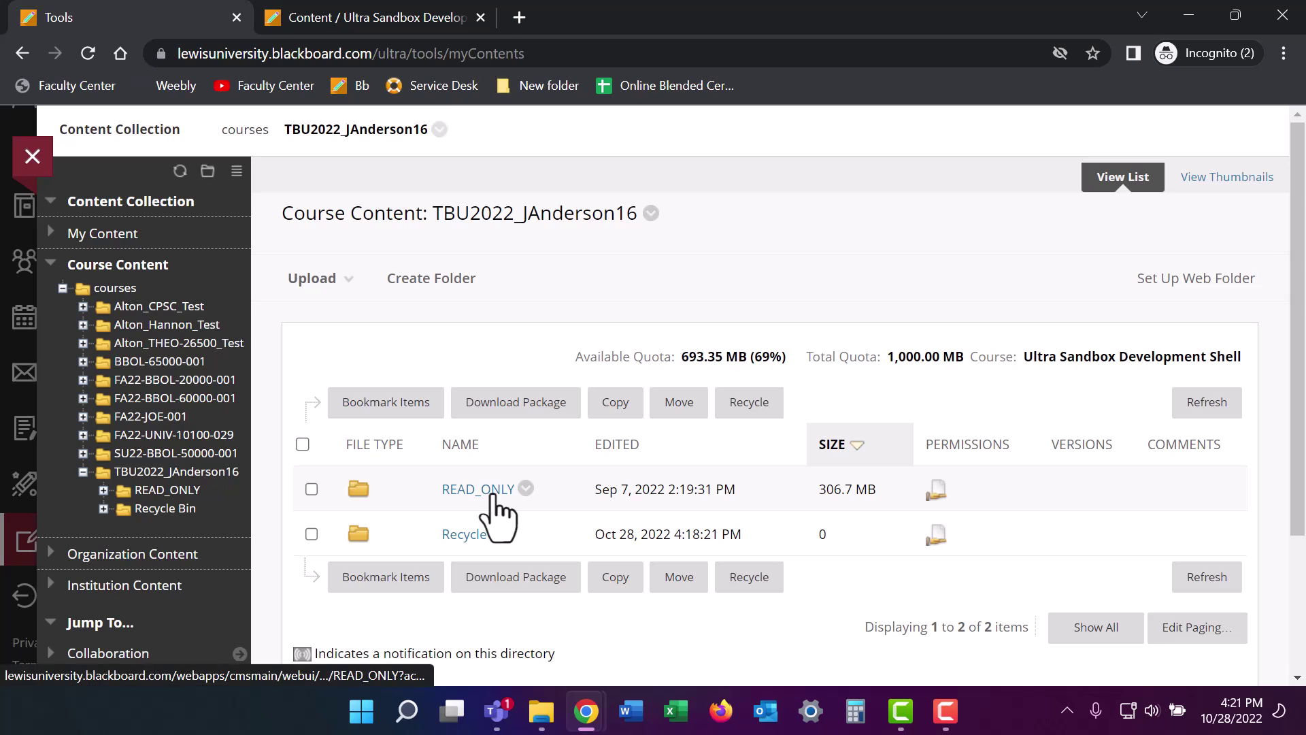
pyautogui.click(493, 499)
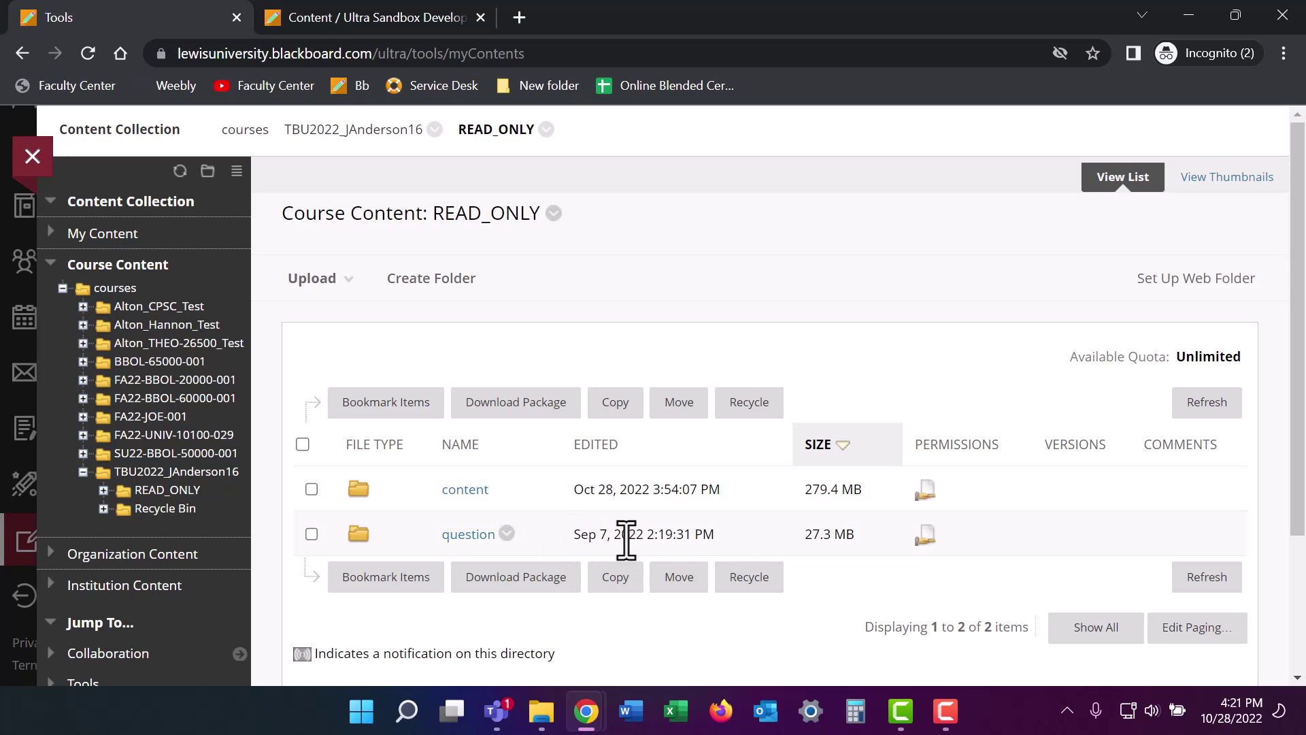
pyautogui.click(855, 441)
pyautogui.click(837, 444)
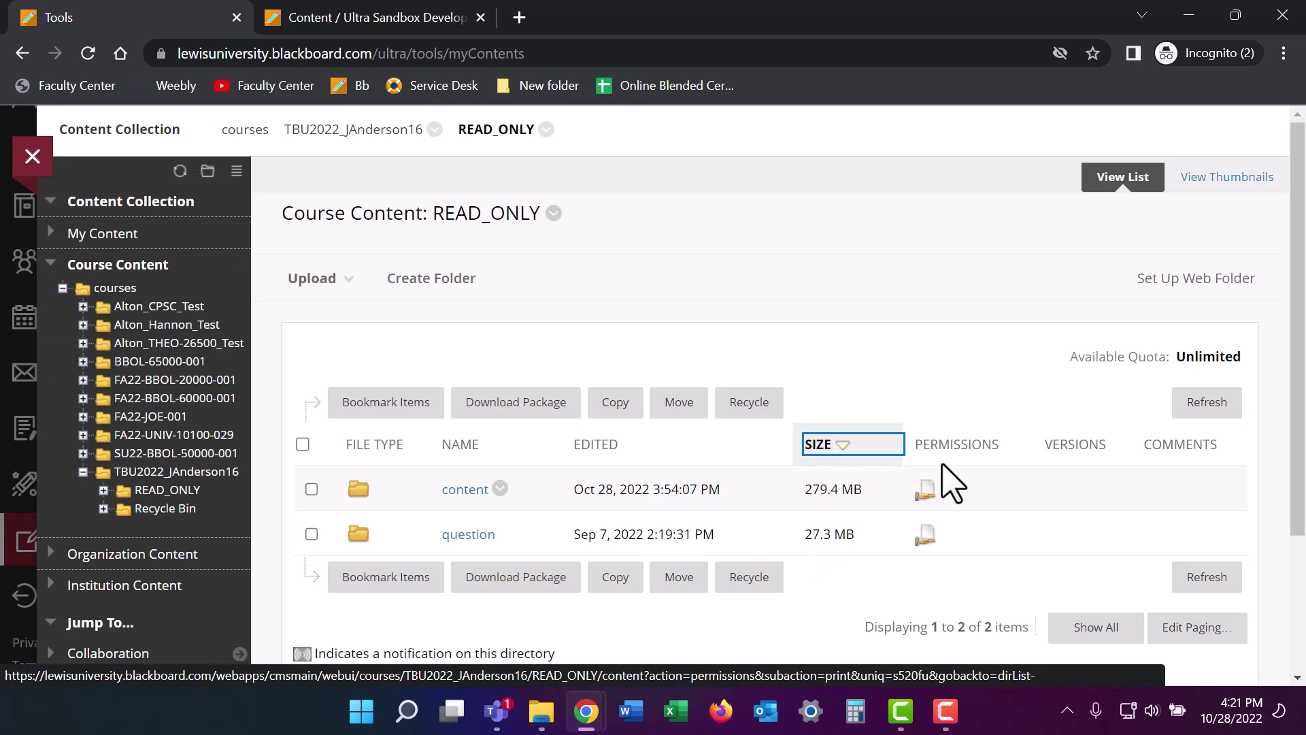
pyautogui.moveTo(876, 497); pyautogui.dragTo(800, 494)
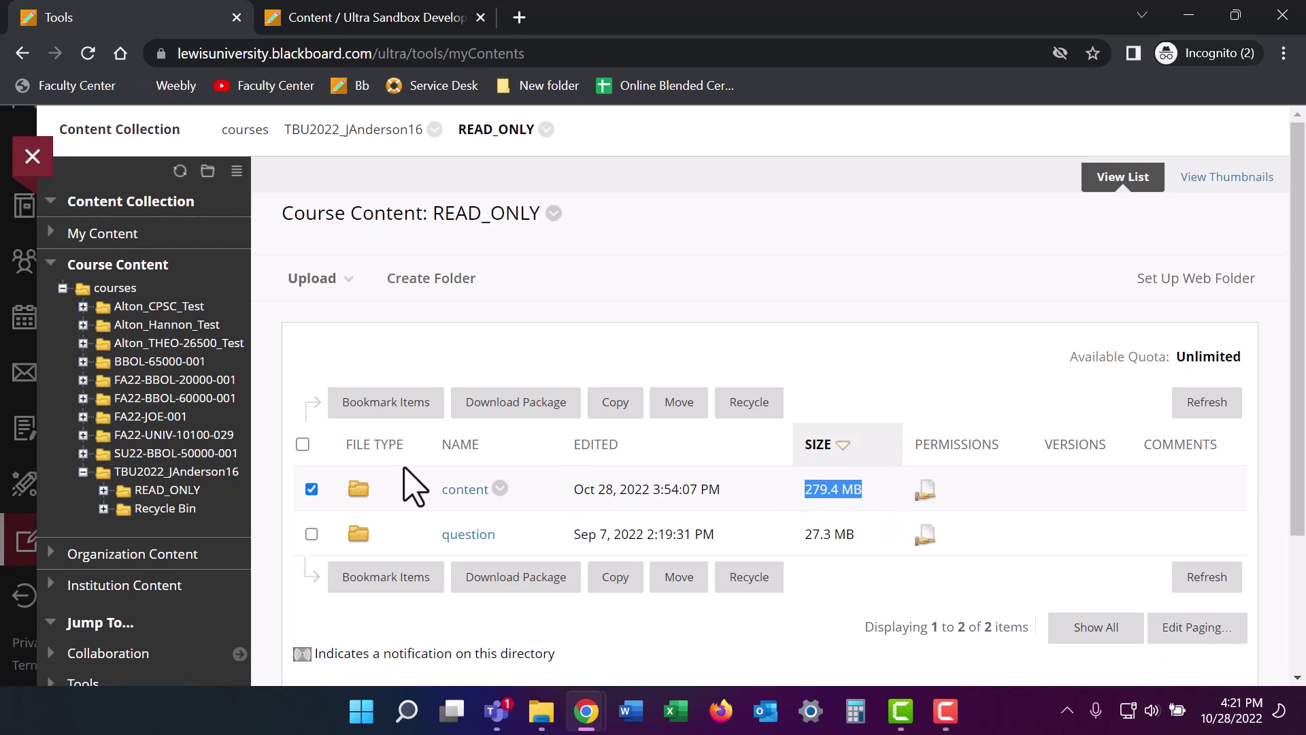
pyautogui.click(468, 492)
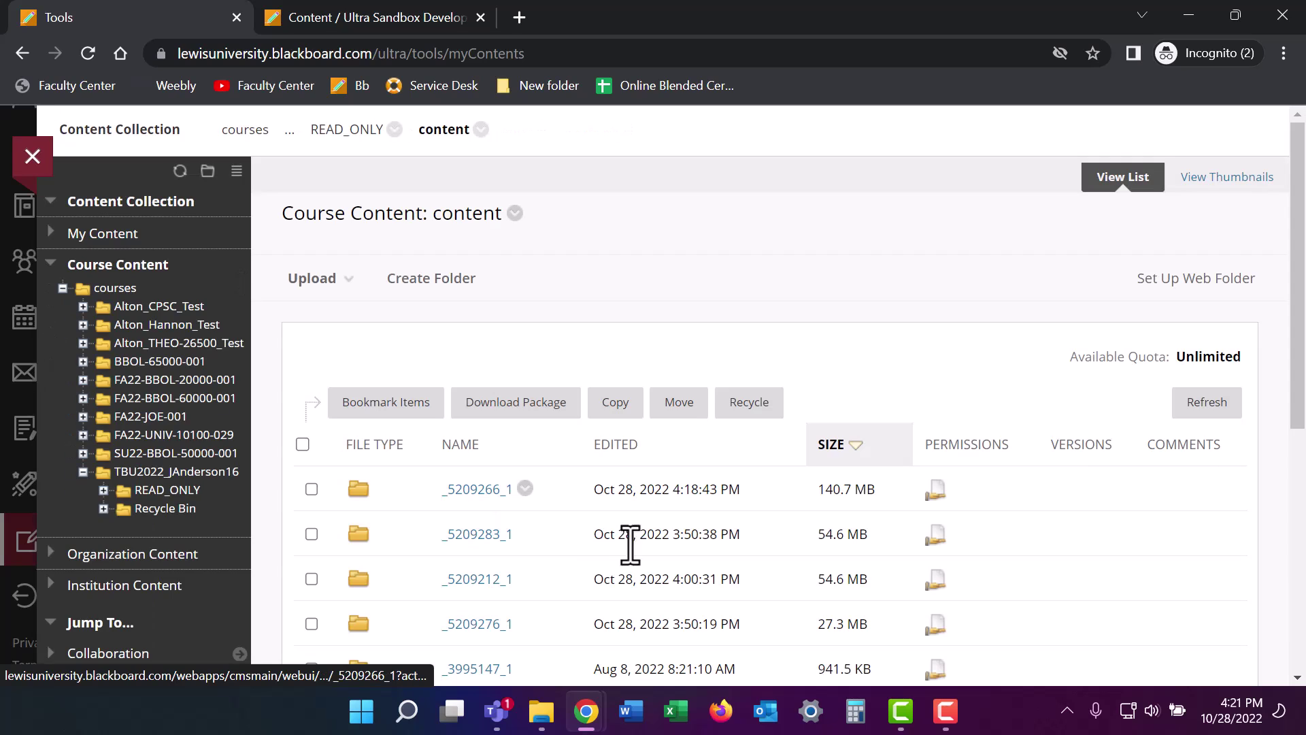
pyautogui.scroll(-1, 731, 477)
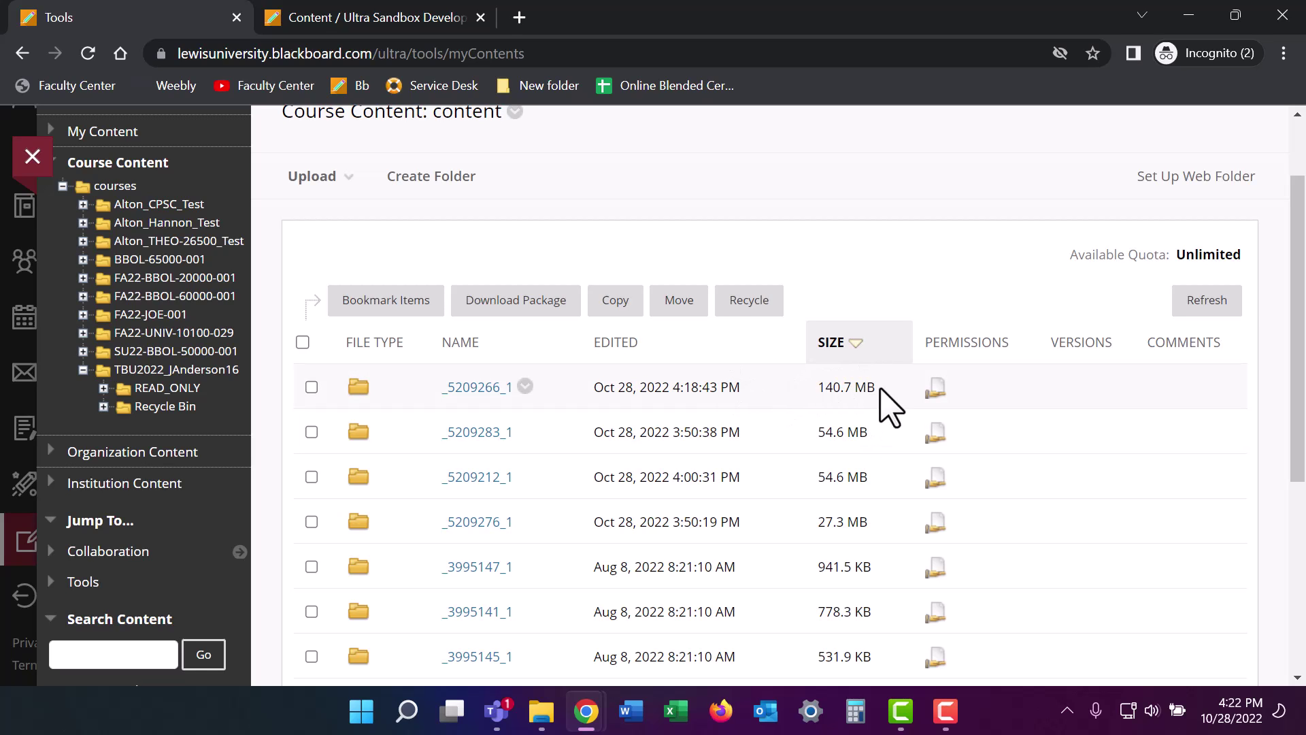
# Open folder _5209266_1, showing the 86.2 MB meeting recording MP4 and two accessibility PDFs
pyautogui.click(487, 396)
pyautogui.scroll(-2, 779, 313)
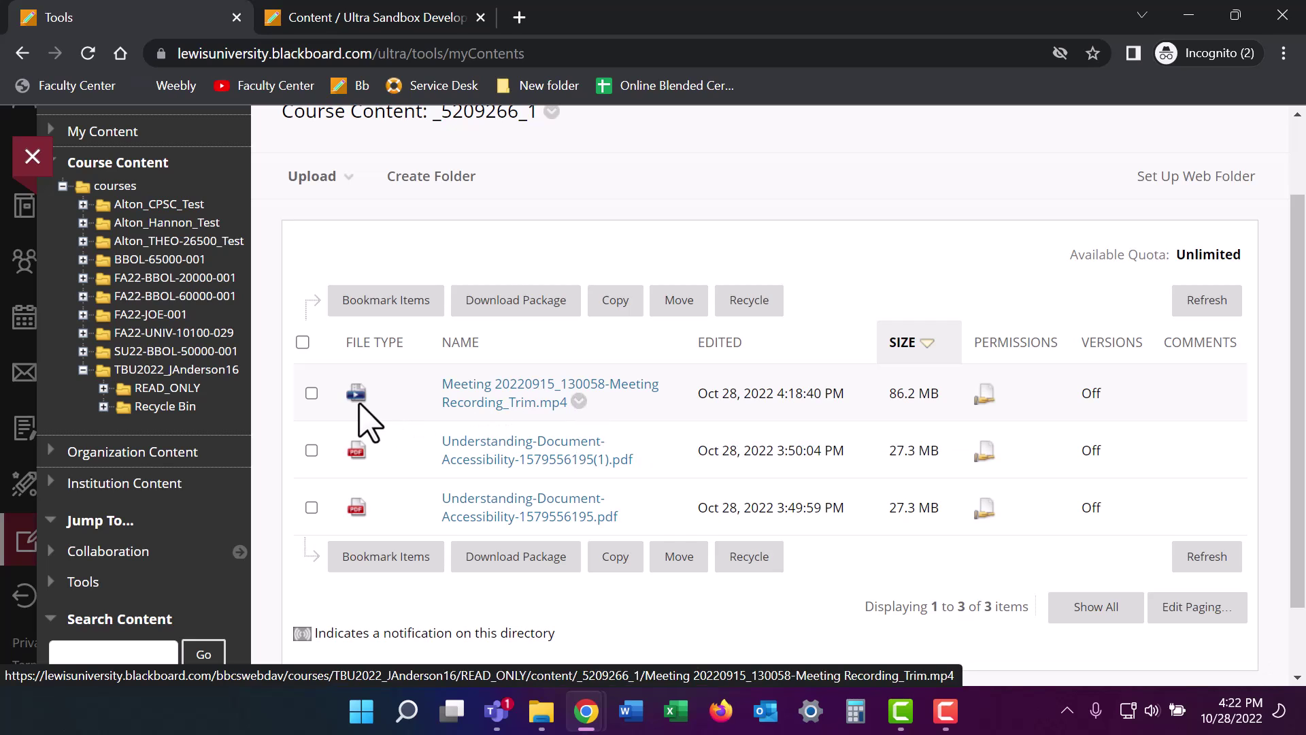
# Recycle the 86.2 MB meeting recording MP4, leaving the two 27.3 MB accessibility PDFs
pyautogui.click(579, 402)
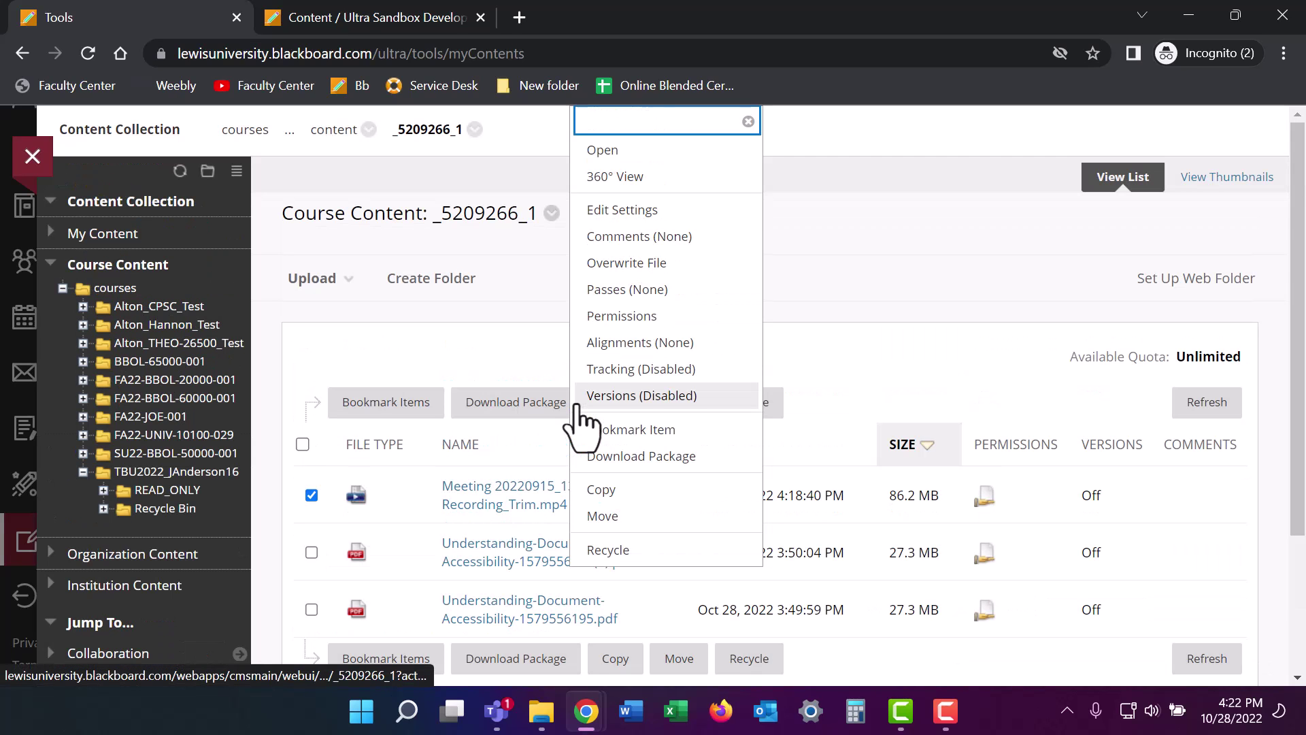
pyautogui.click(608, 551)
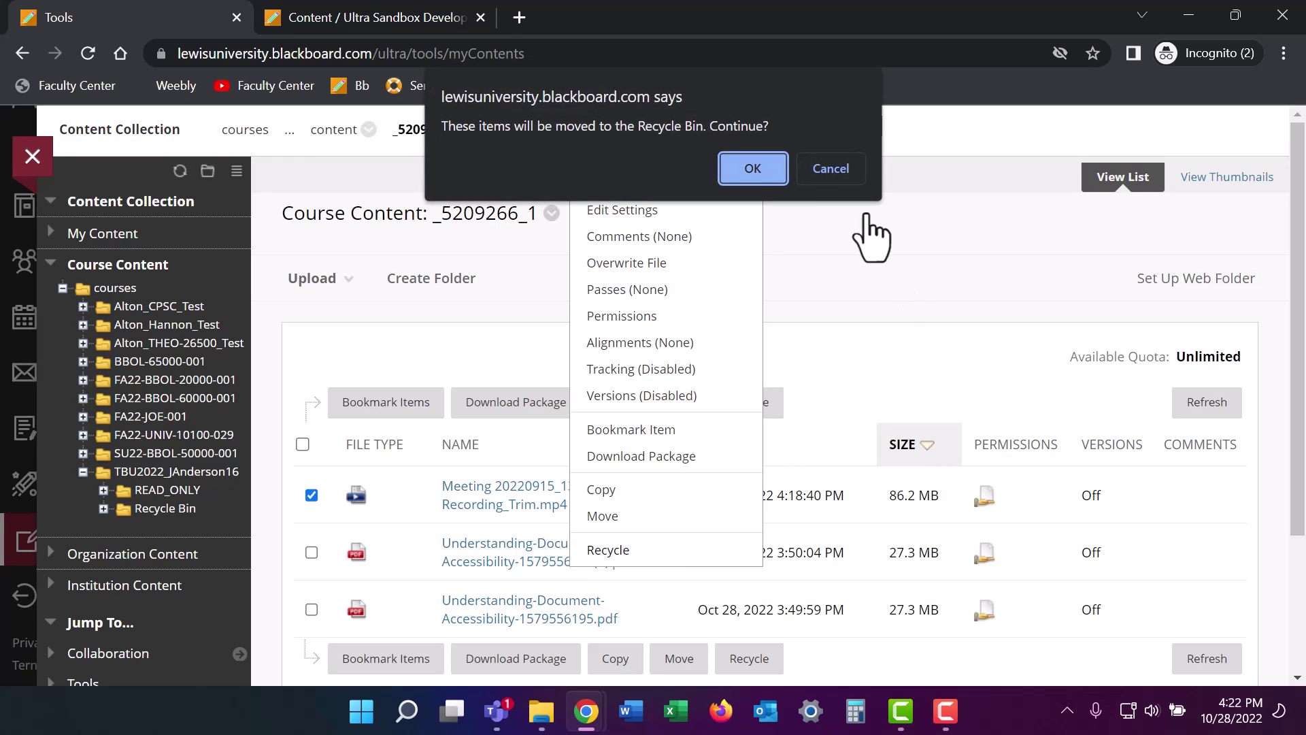
pyautogui.click(753, 168)
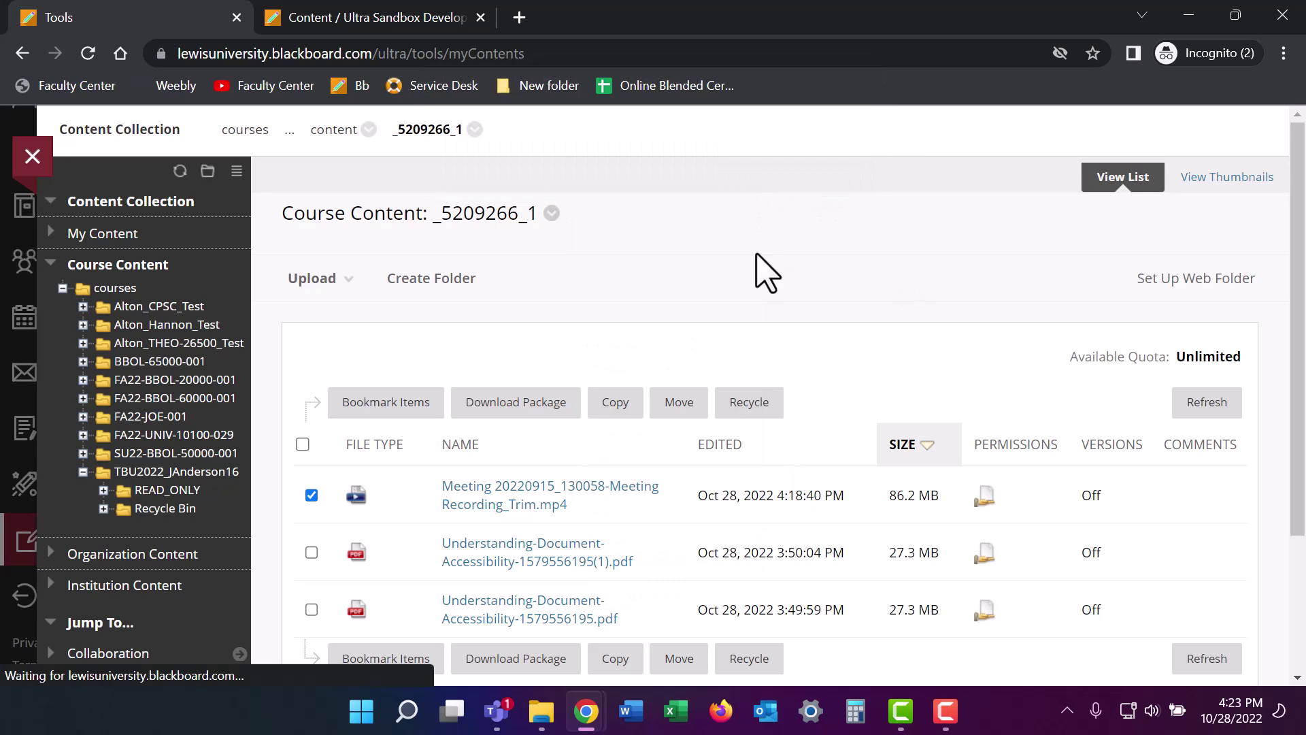
pyautogui.scroll(-1, 708, 329)
pyautogui.scroll(1, 699, 443)
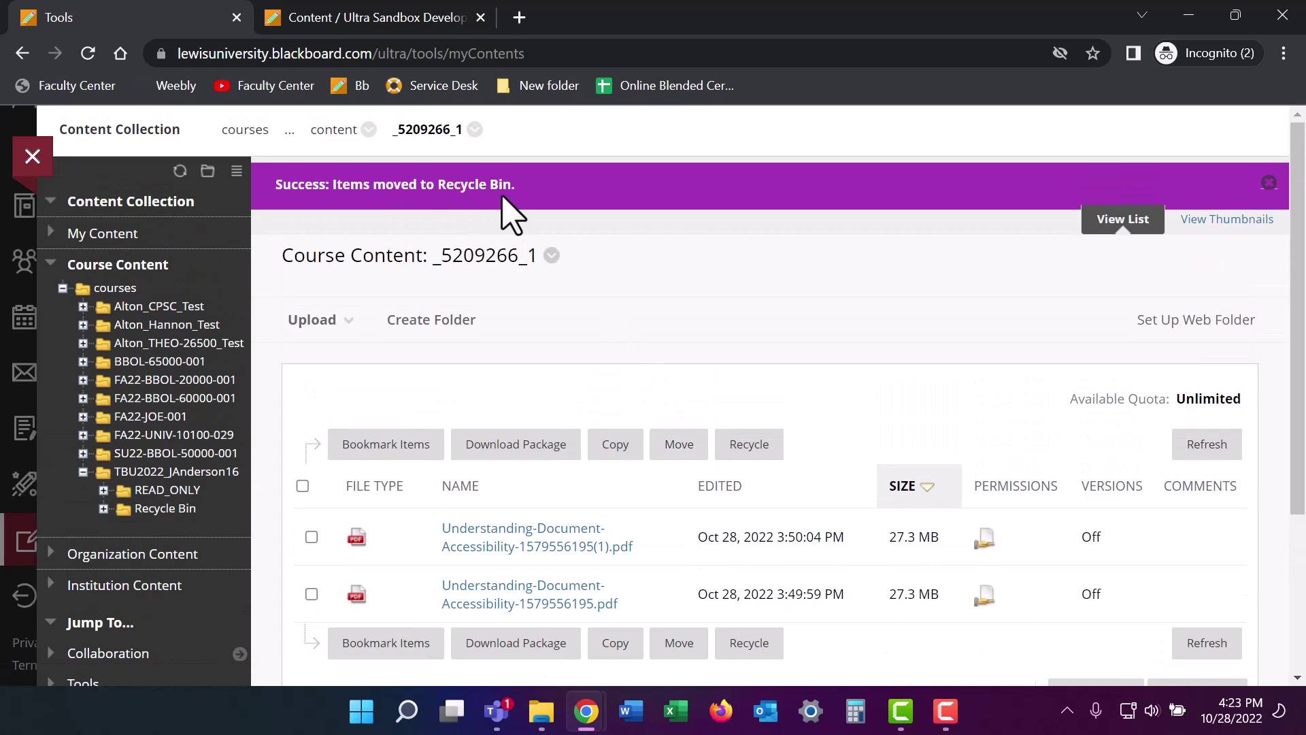
pyautogui.moveTo(315, 190); pyautogui.dragTo(584, 219)
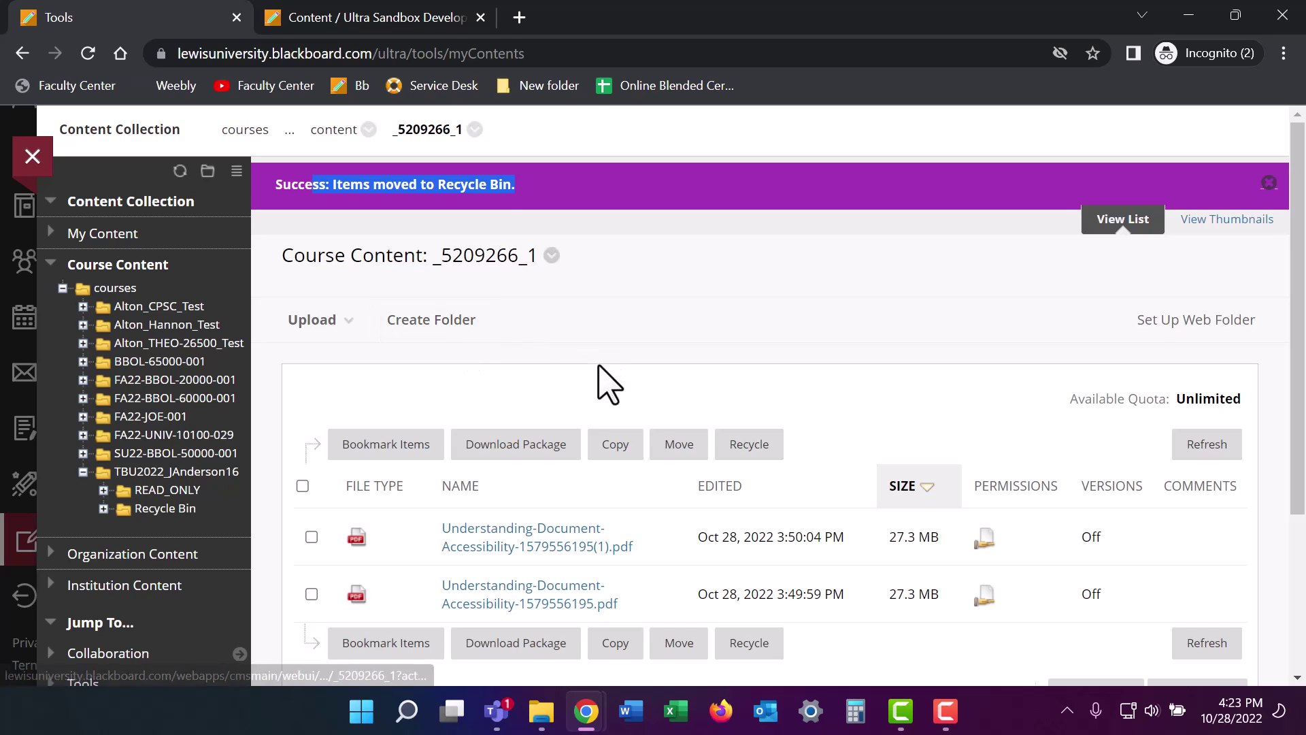
pyautogui.scroll(-1, 606, 382)
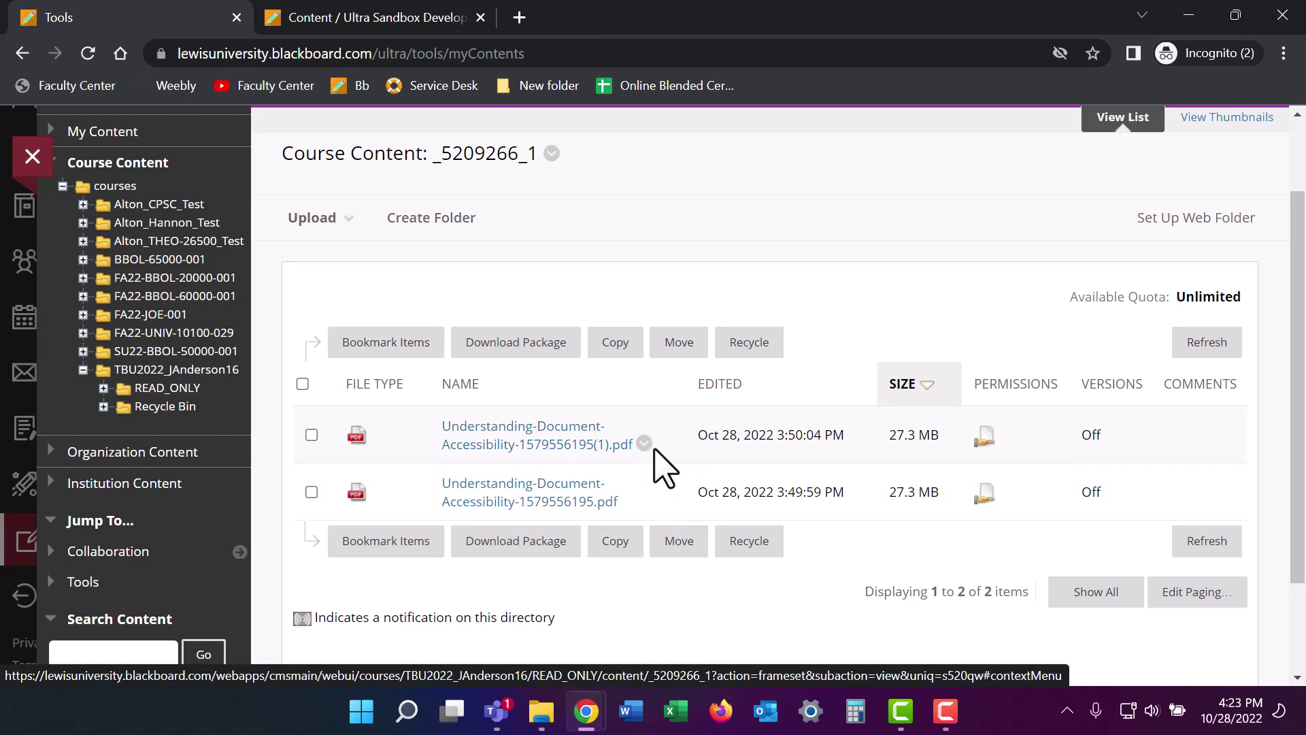
# Open the duplicate accessibility PDF's 360 View report and scroll down to its Links section
pyautogui.click(644, 442)
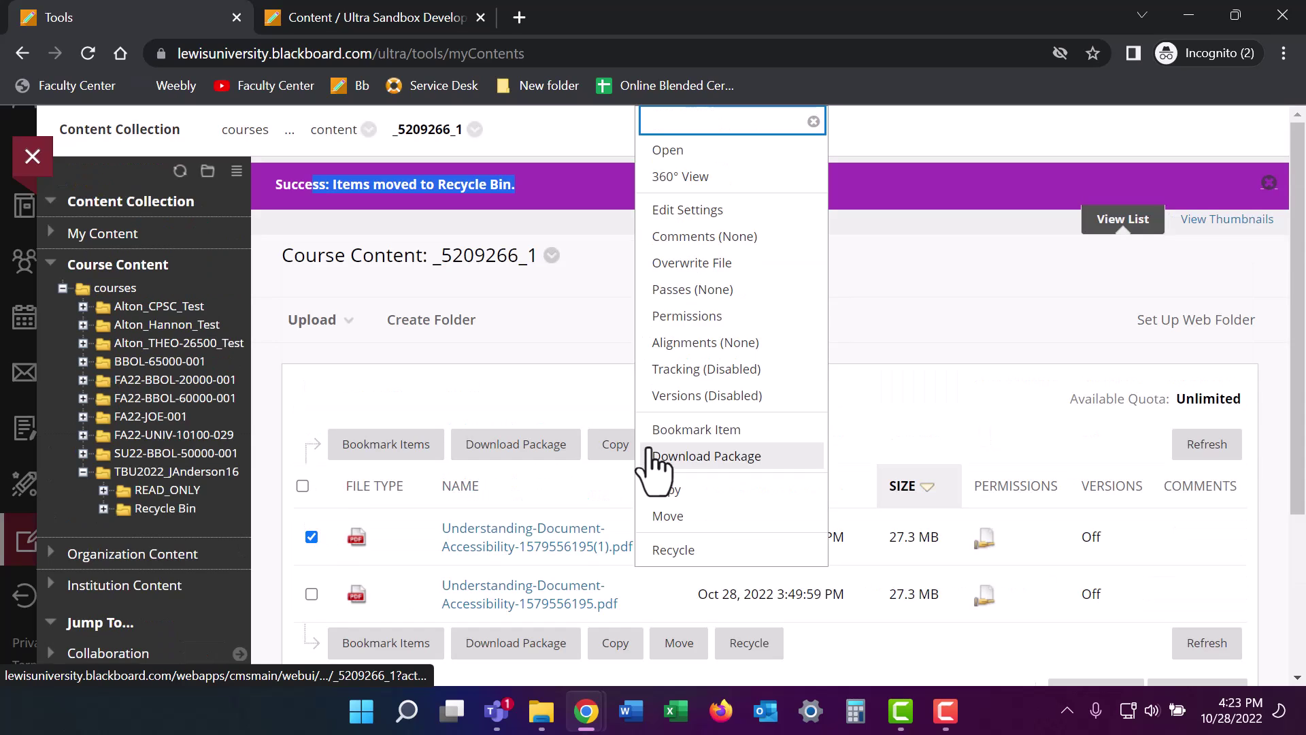
pyautogui.click(728, 177)
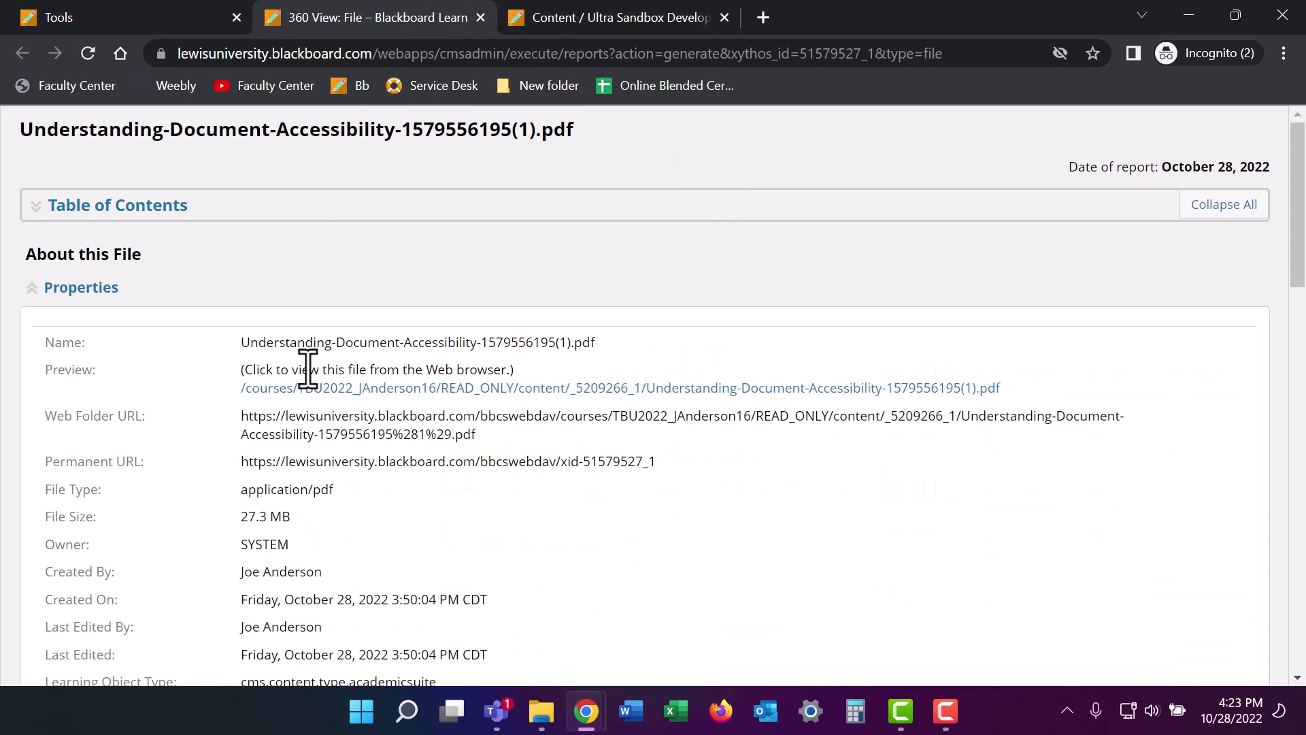
pyautogui.scroll(-1, 308, 380)
pyautogui.scroll(-2, 464, 260)
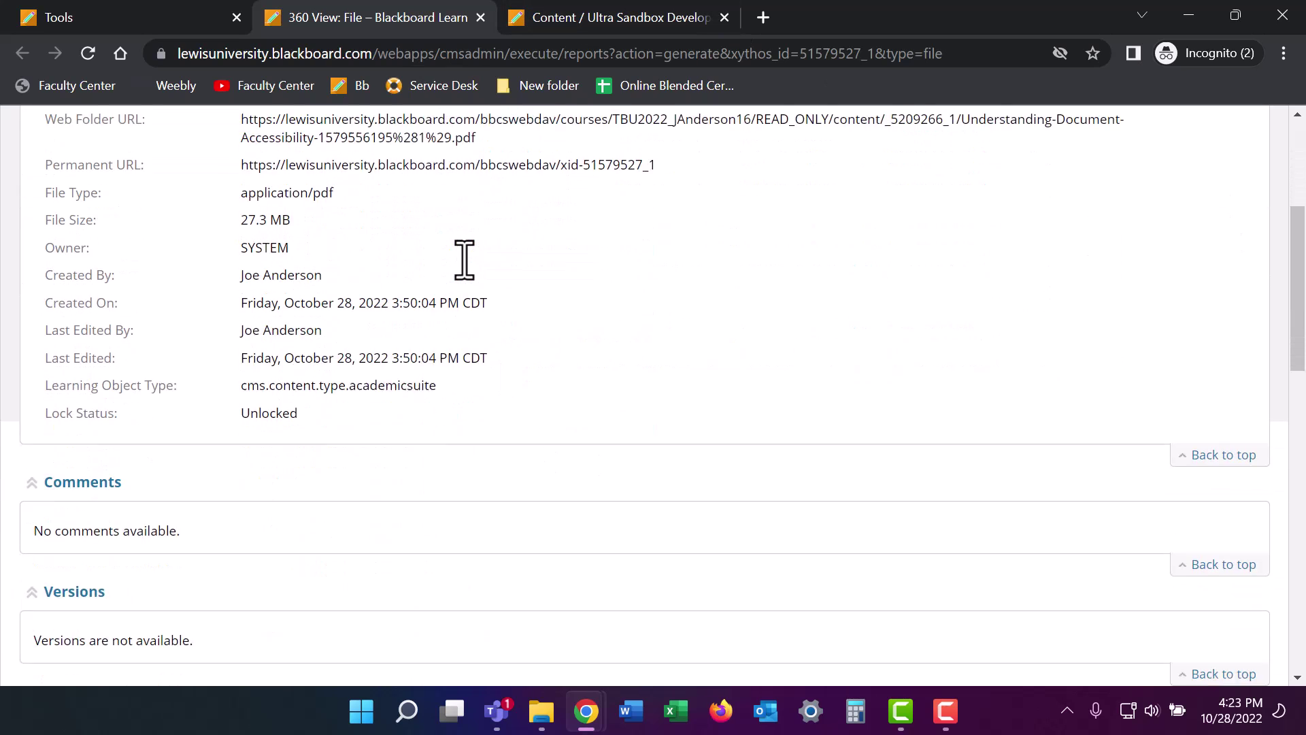
pyautogui.scroll(-10, 465, 260)
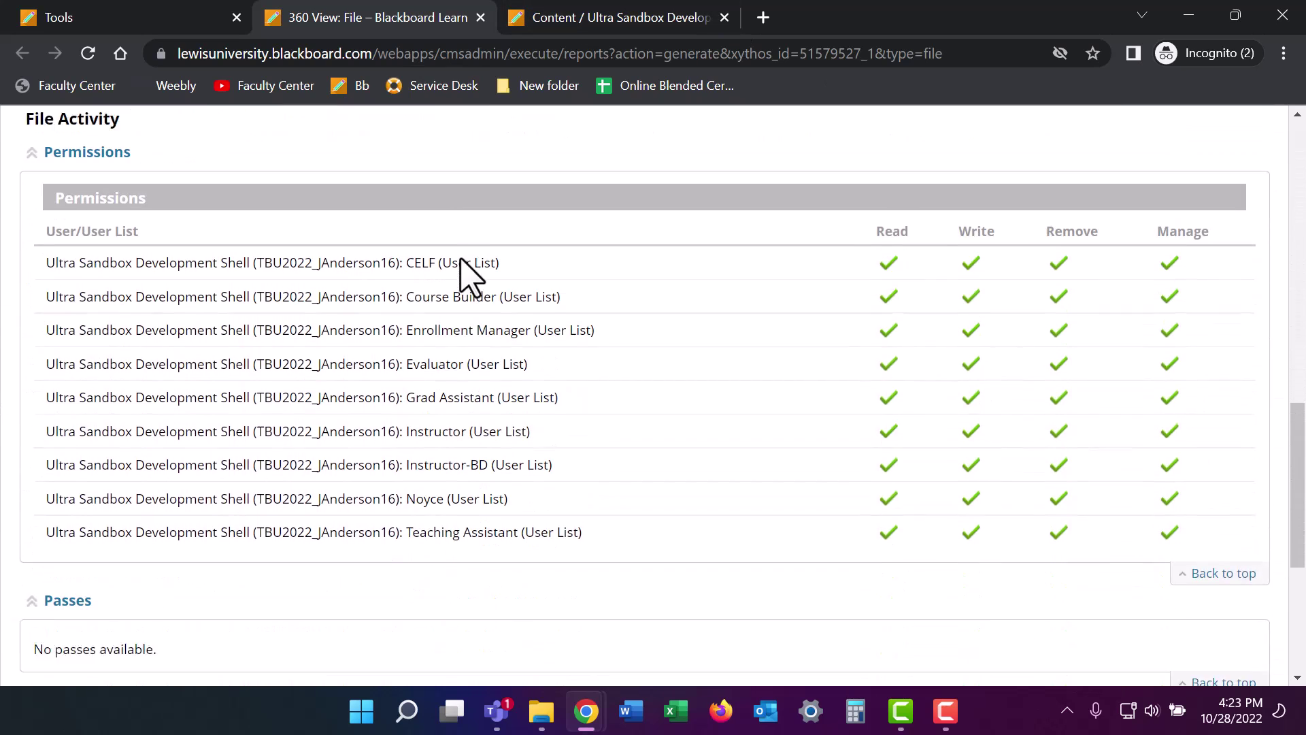
pyautogui.scroll(1, 408, 286)
pyautogui.scroll(-4, 315, 356)
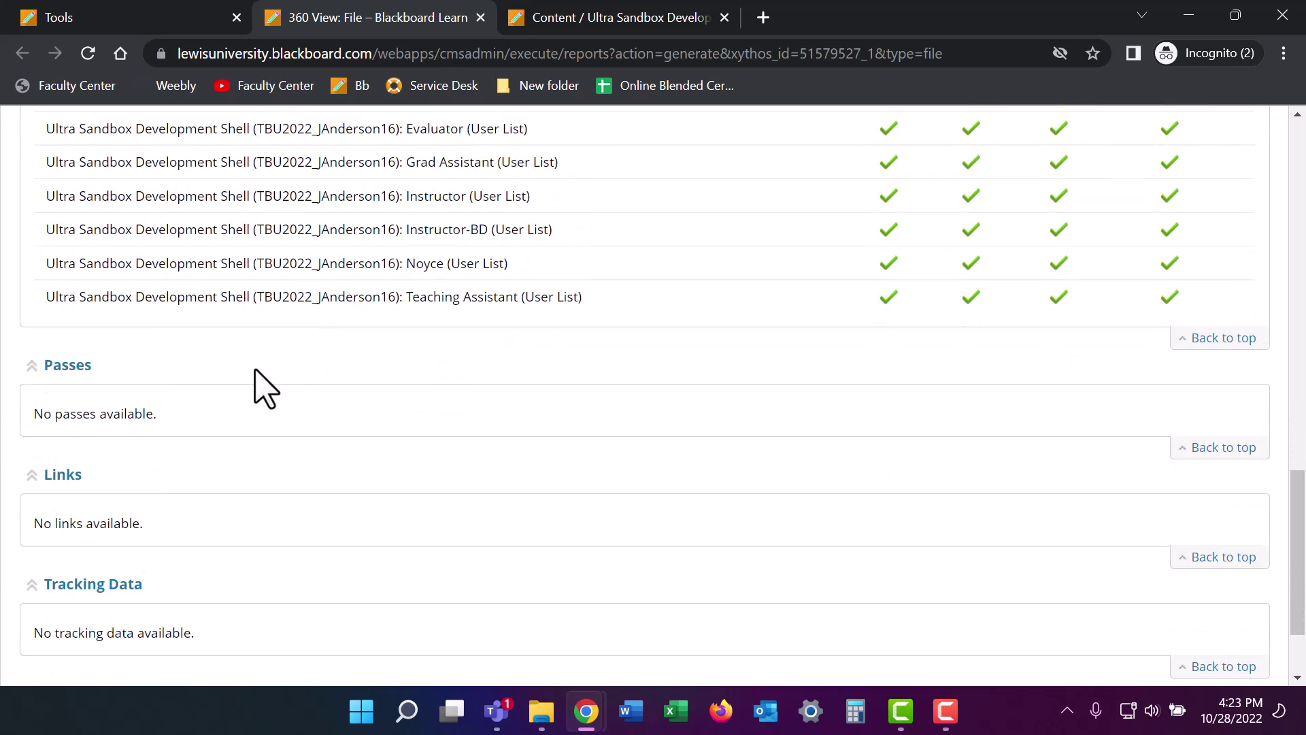
pyautogui.scroll(-1, 264, 393)
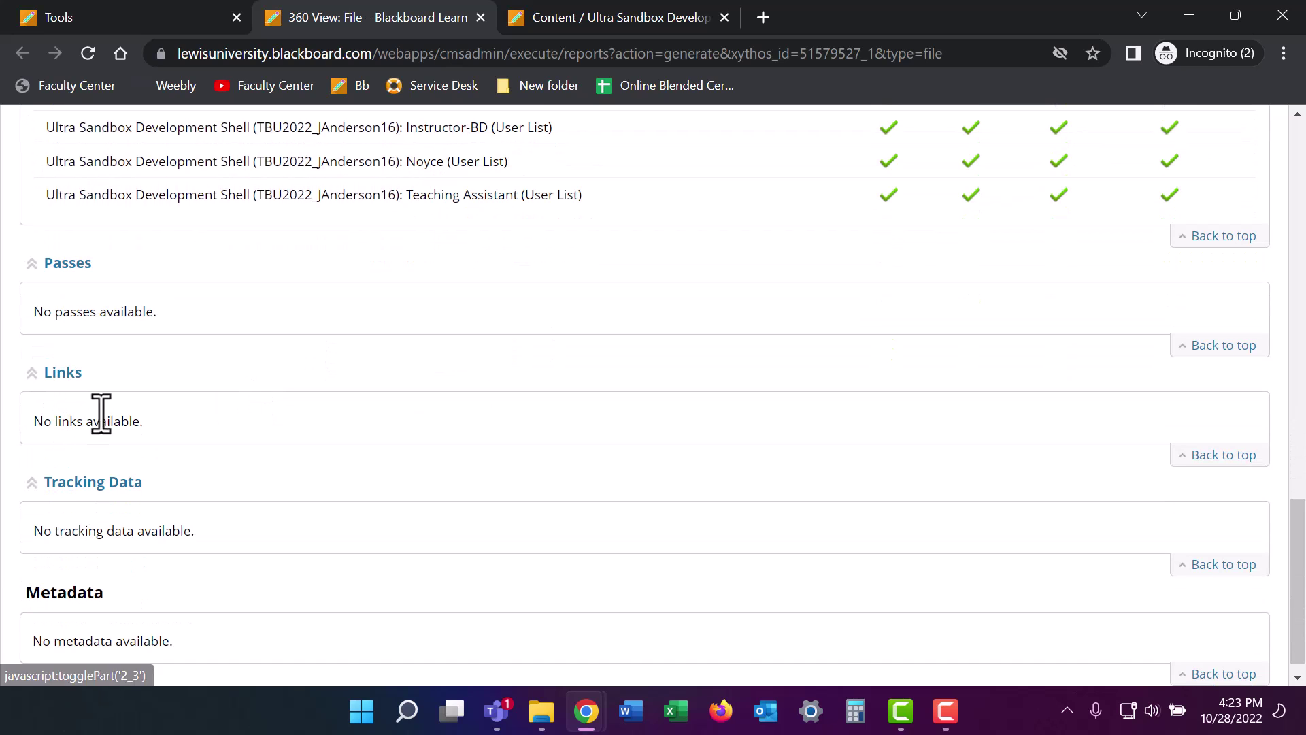
pyautogui.scroll(-1, 272, 416)
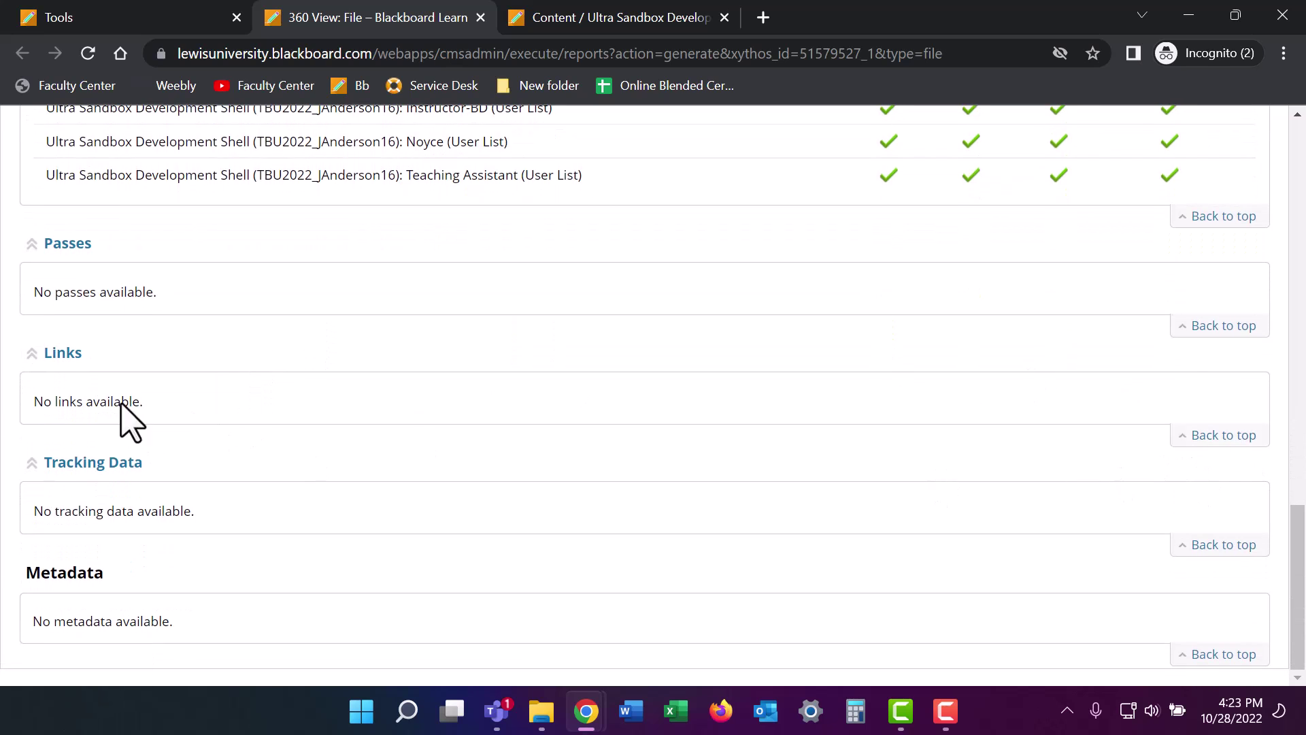
# Note the report's 'No links available' message and close the 360 View tab
pyautogui.moveTo(266, 432); pyautogui.dragTo(24, 439)
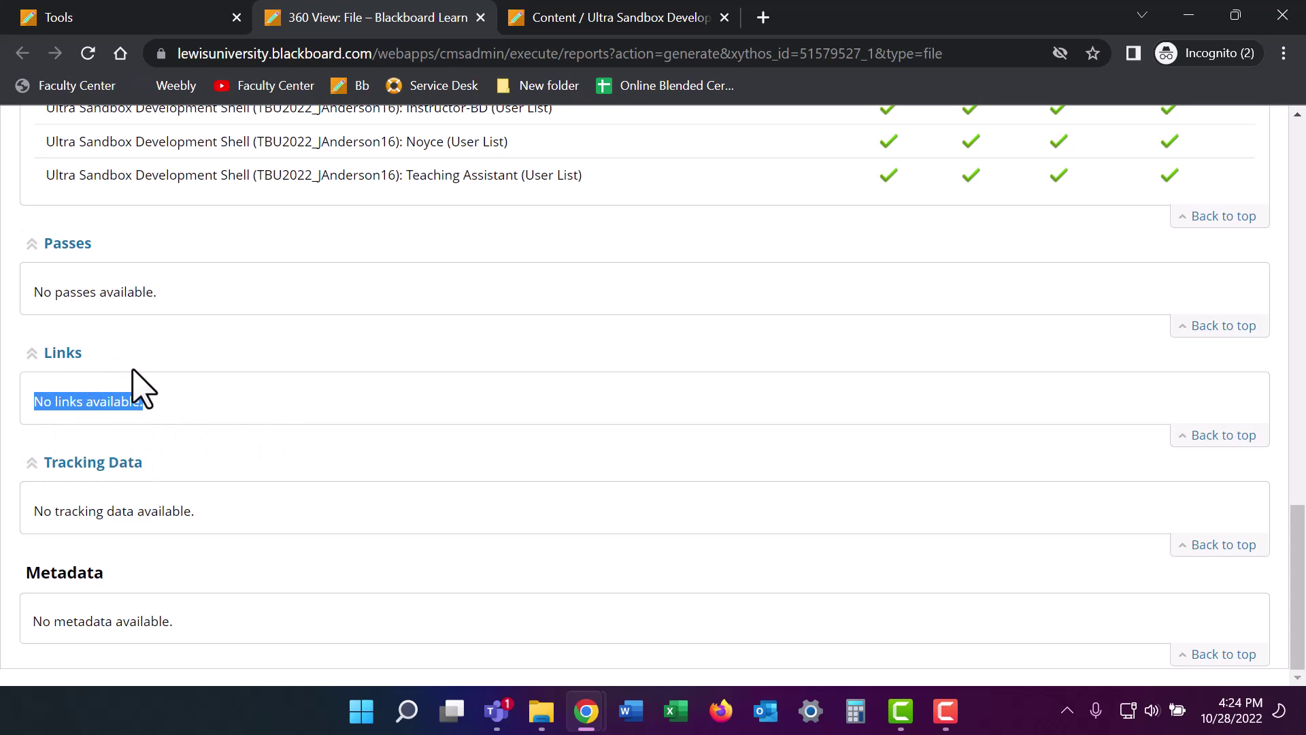
pyautogui.moveTo(81, 408); pyautogui.dragTo(140, 401)
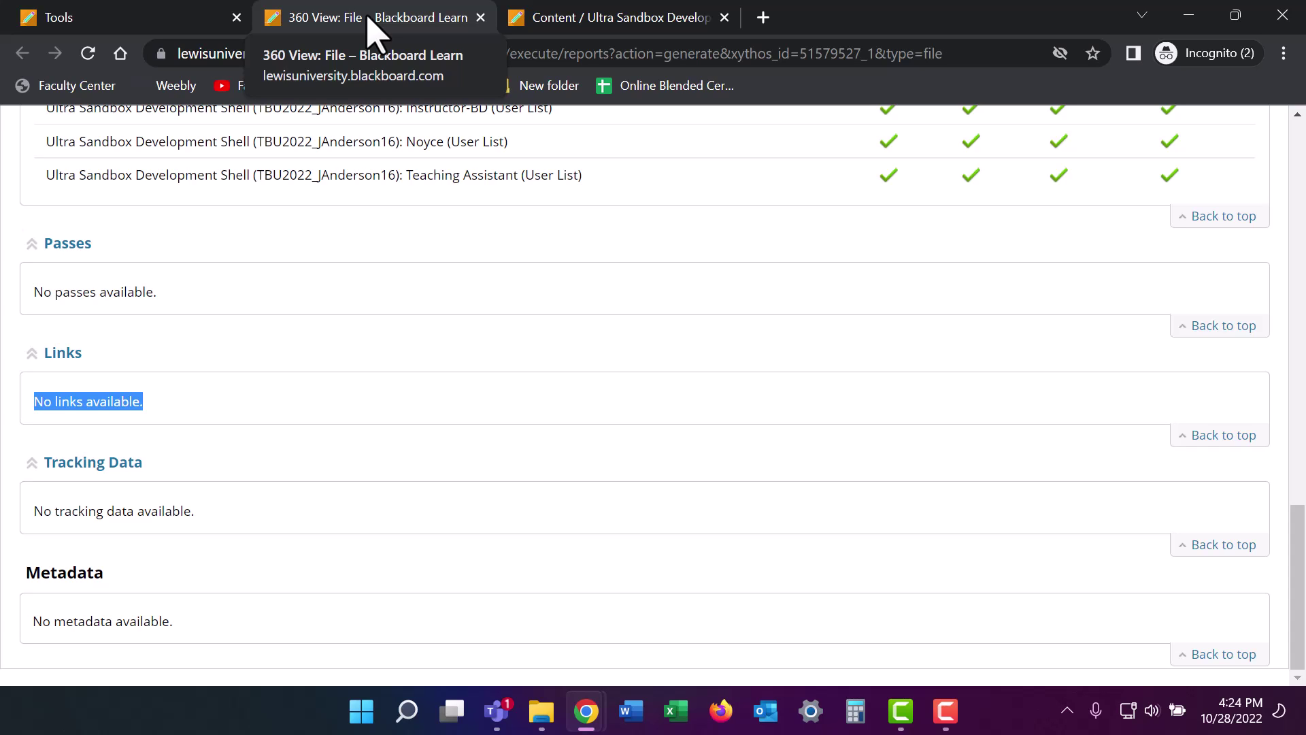
pyautogui.middleClick(371, 31)
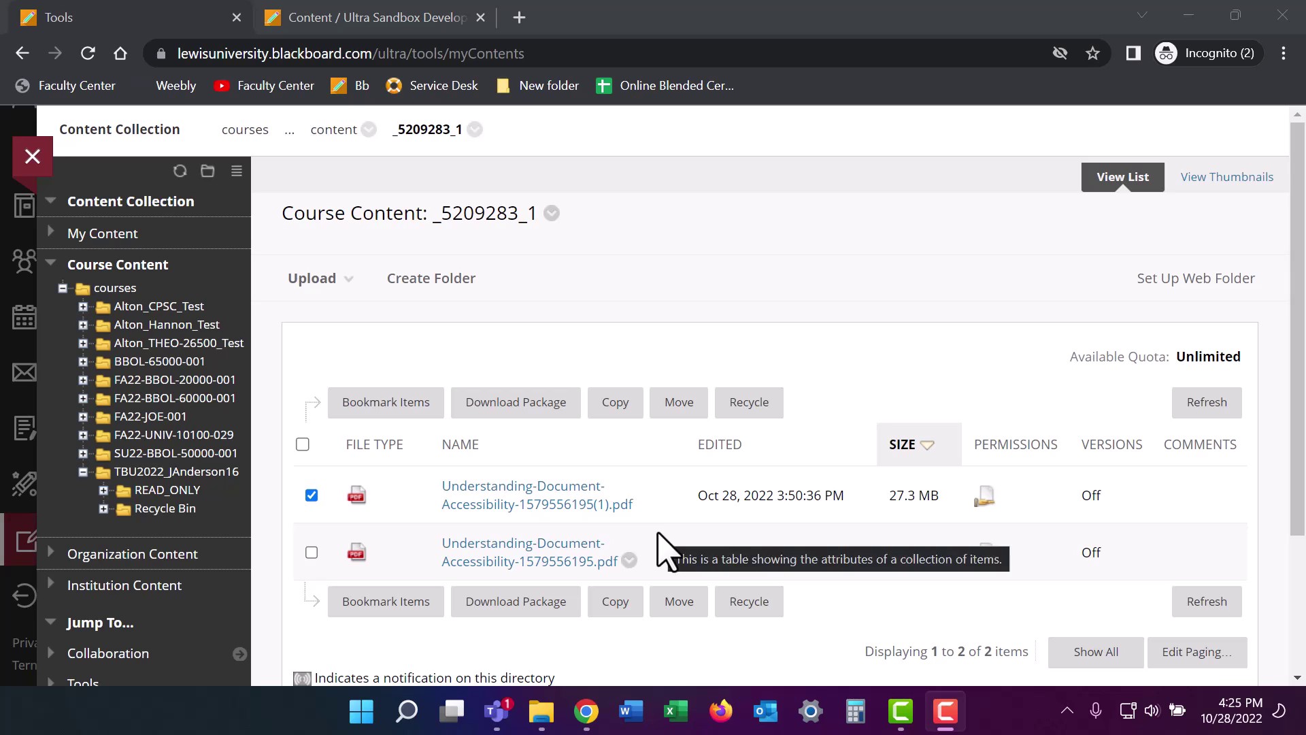
pyautogui.click(644, 503)
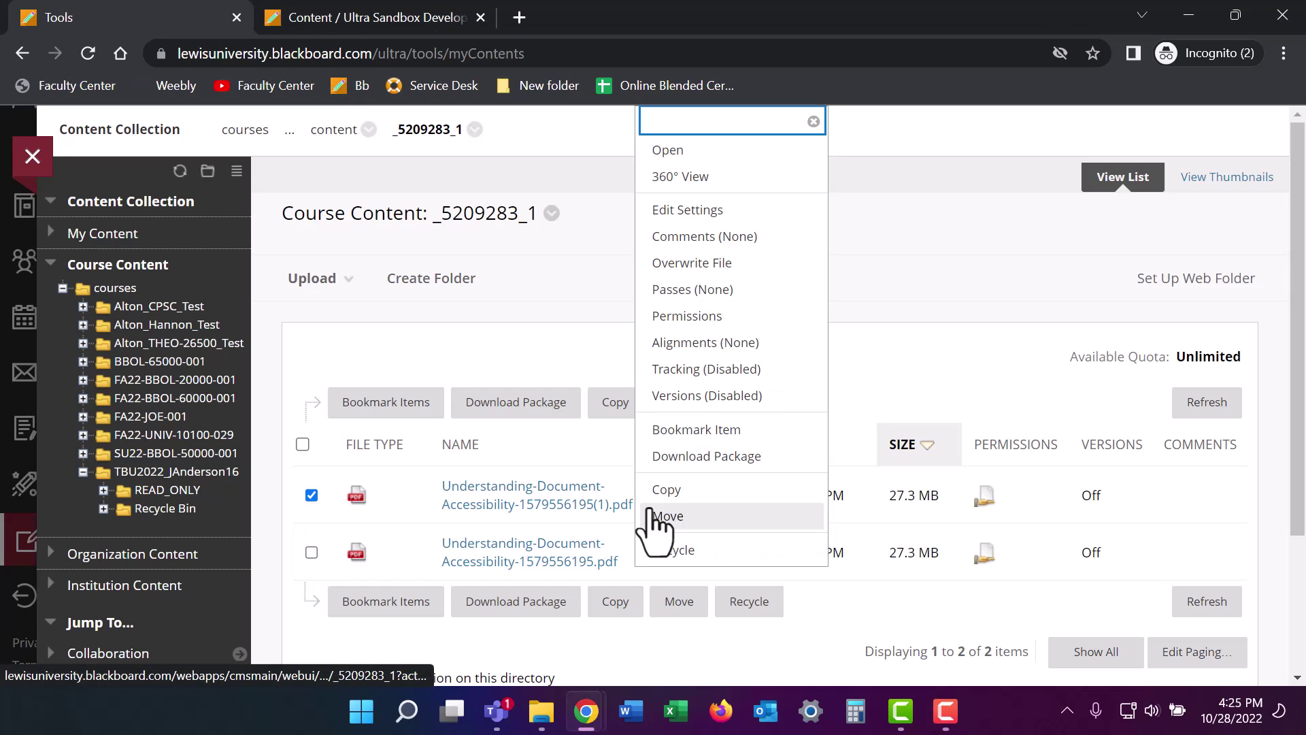
pyautogui.click(751, 184)
pyautogui.scroll(-15, 476, 503)
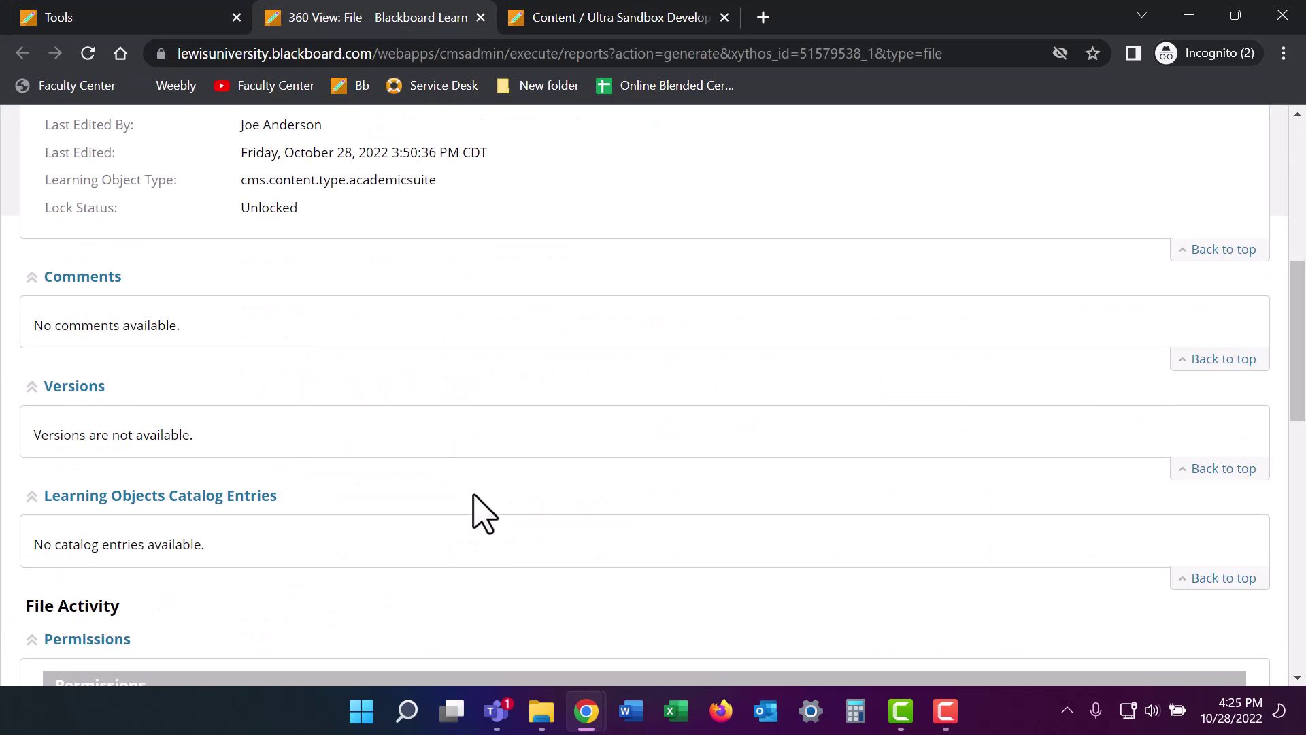
pyautogui.scroll(-4, 477, 496)
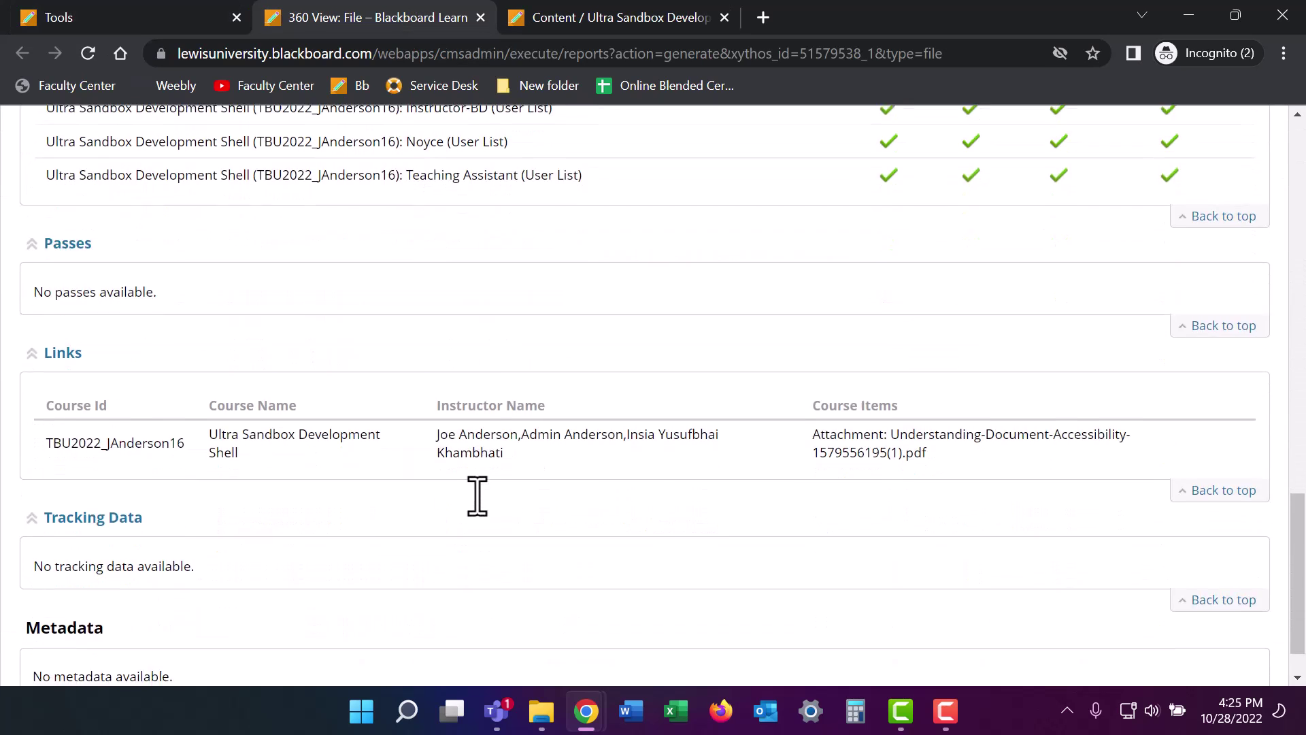
pyautogui.moveTo(71, 387); pyautogui.dragTo(957, 399)
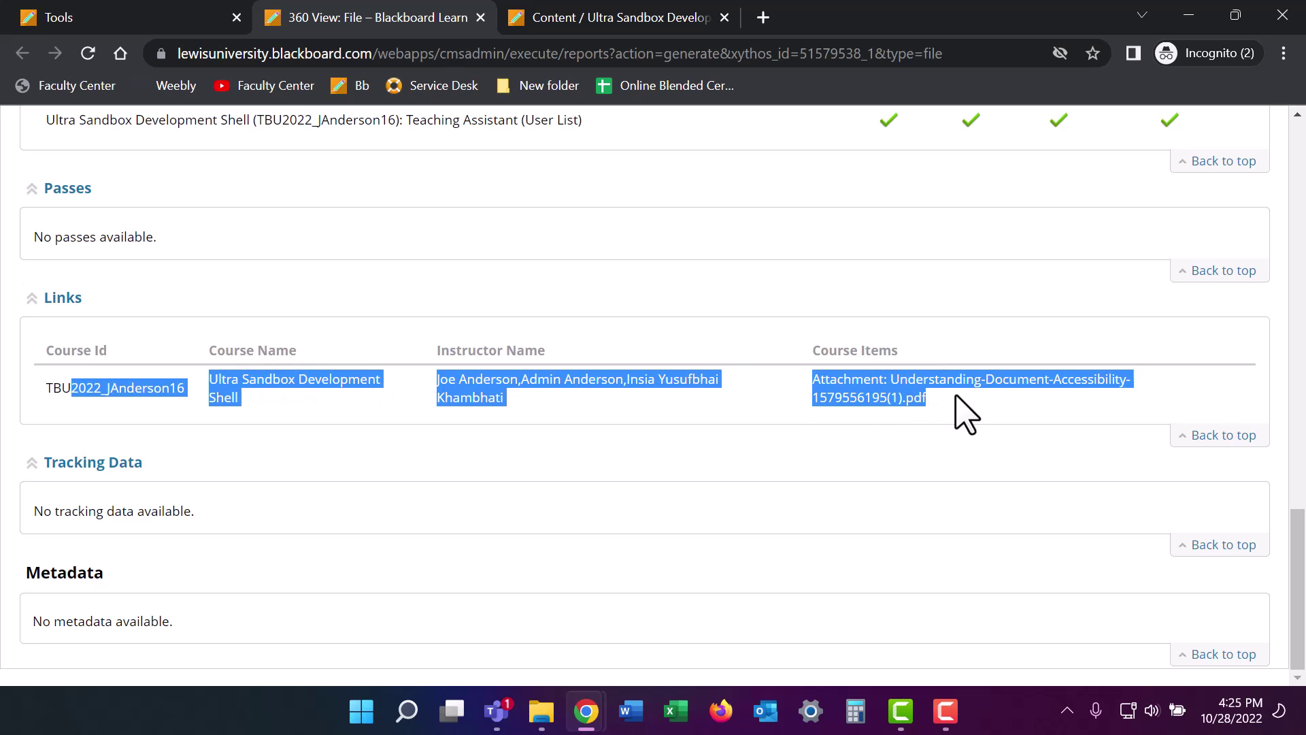
pyautogui.click(956, 396)
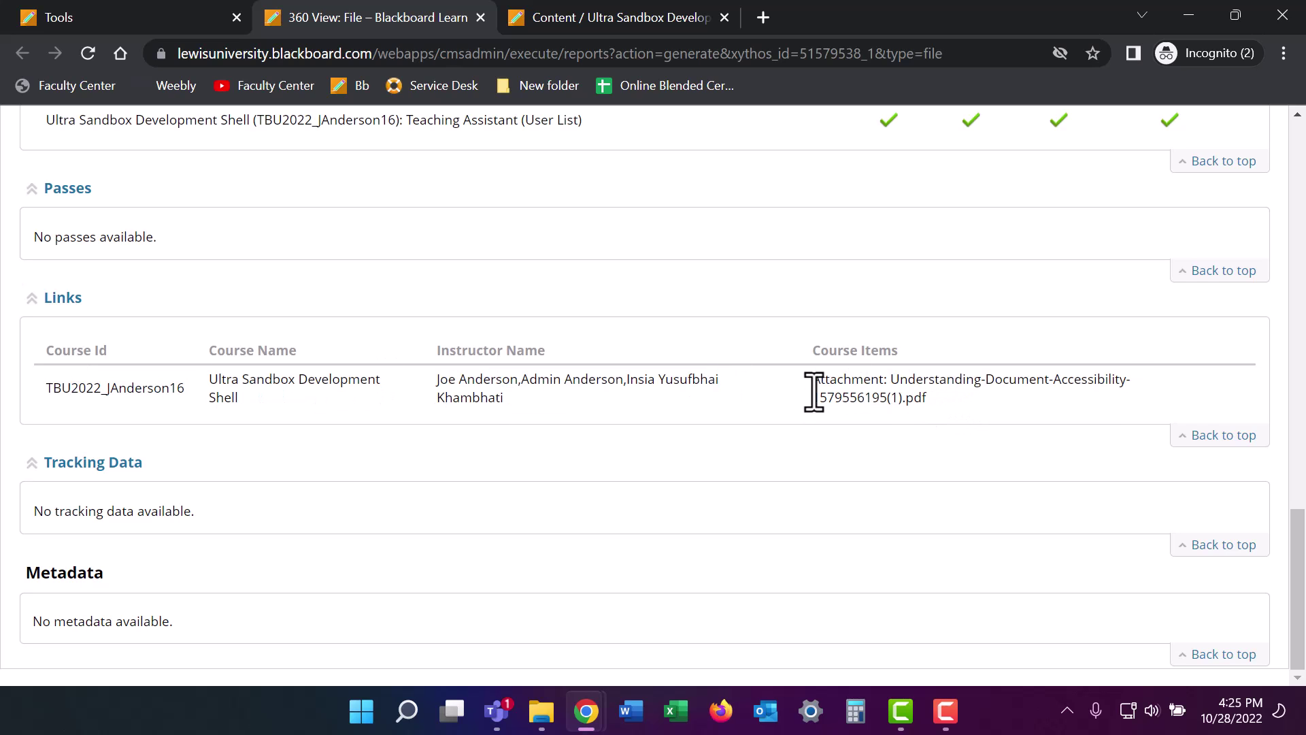
pyautogui.moveTo(697, 373); pyautogui.dragTo(965, 412)
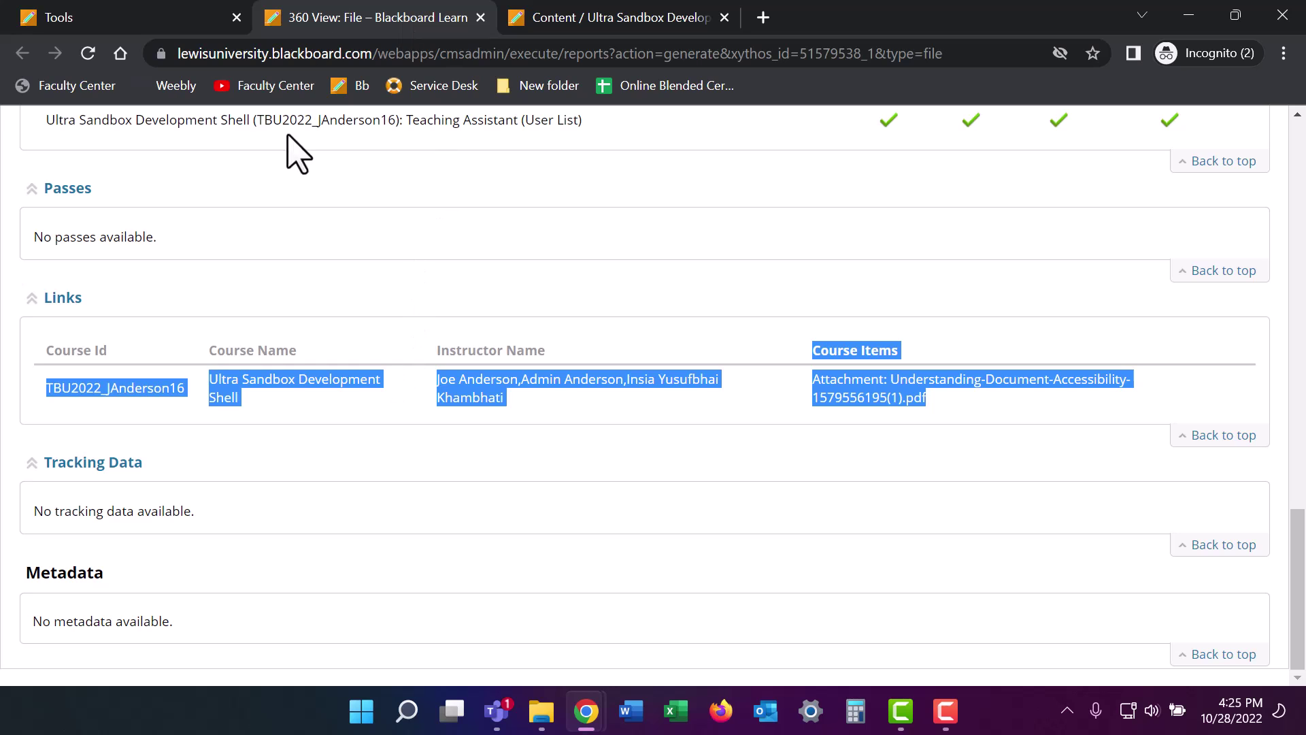
pyautogui.middleClick(350, 15)
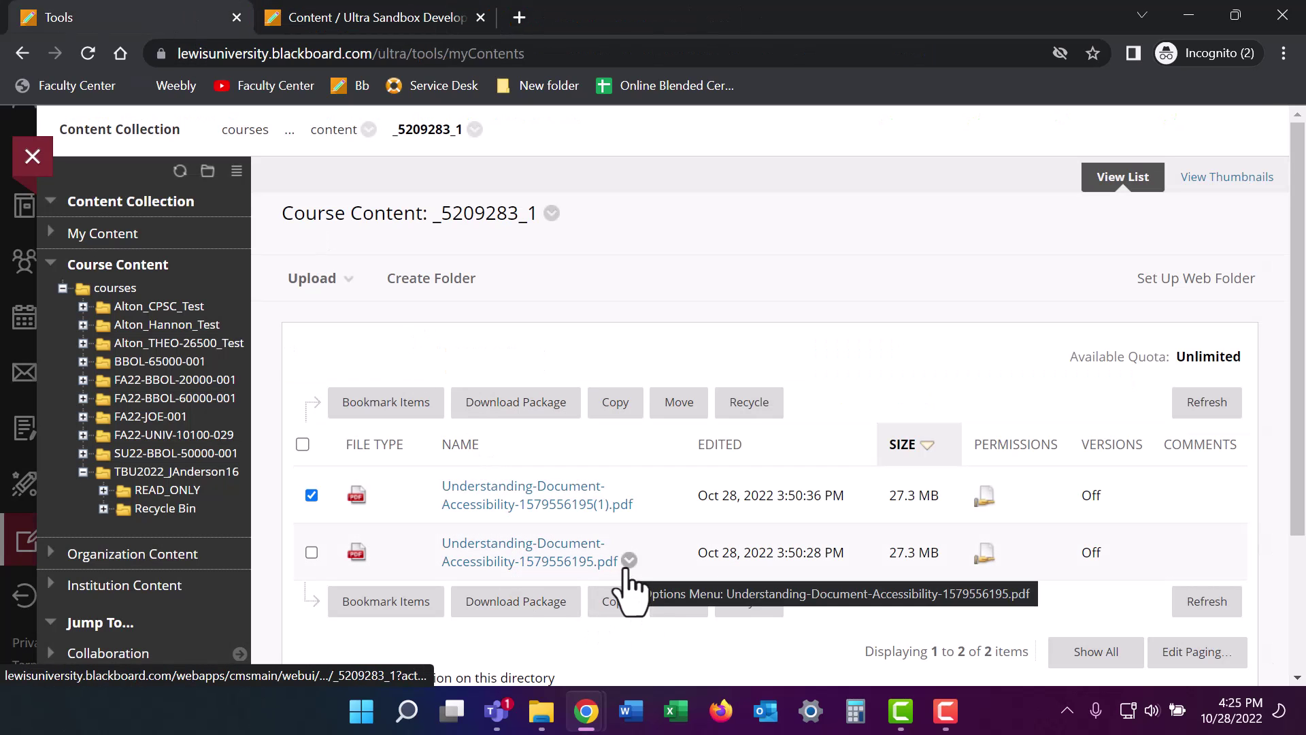
# Recycle Understanding-Document-Accessibility-1579556195.pdf, keeping only the (1) copy in _5209283_1
pyautogui.click(629, 561)
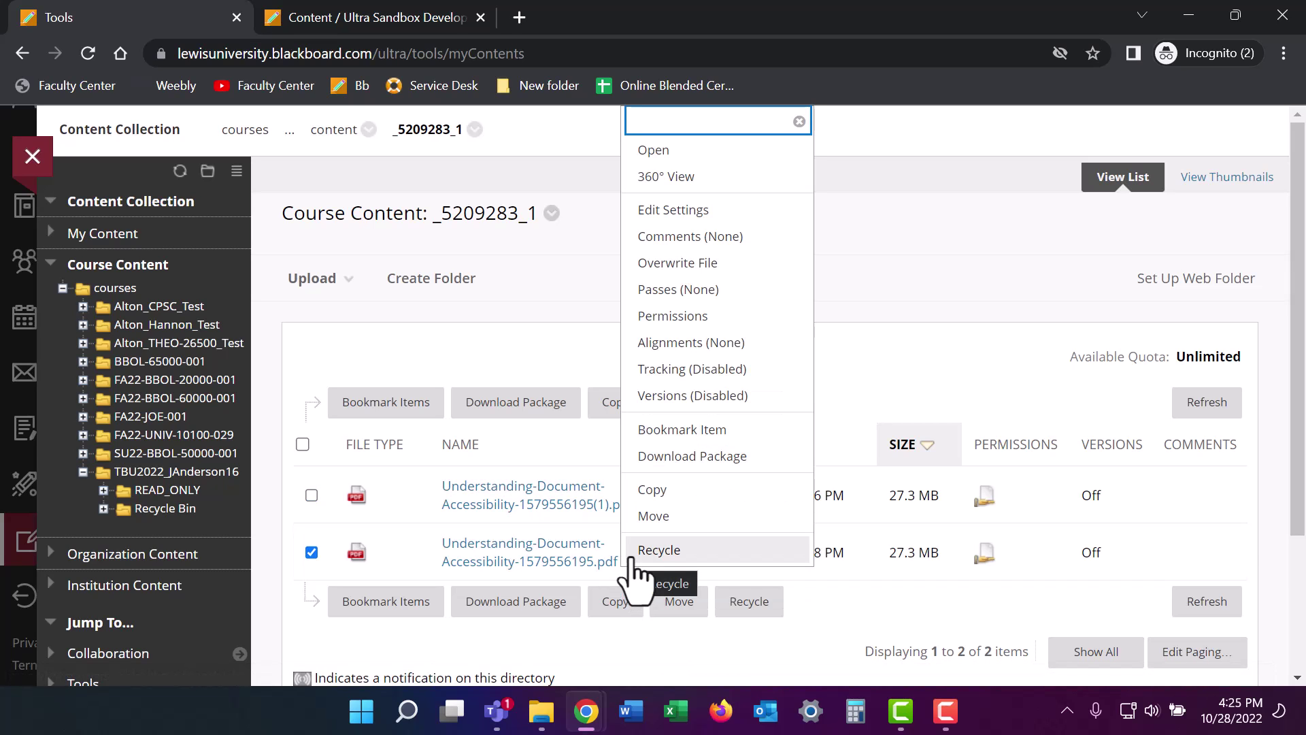
pyautogui.click(653, 552)
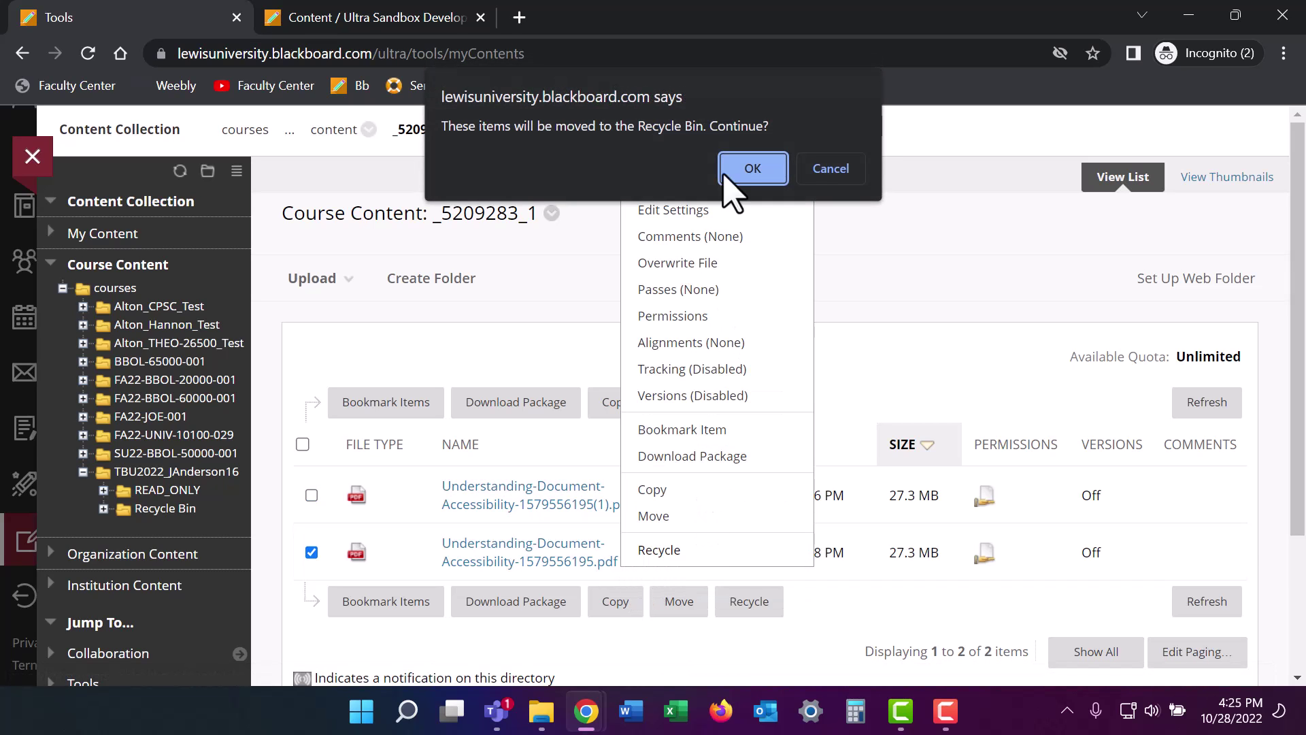
pyautogui.click(748, 169)
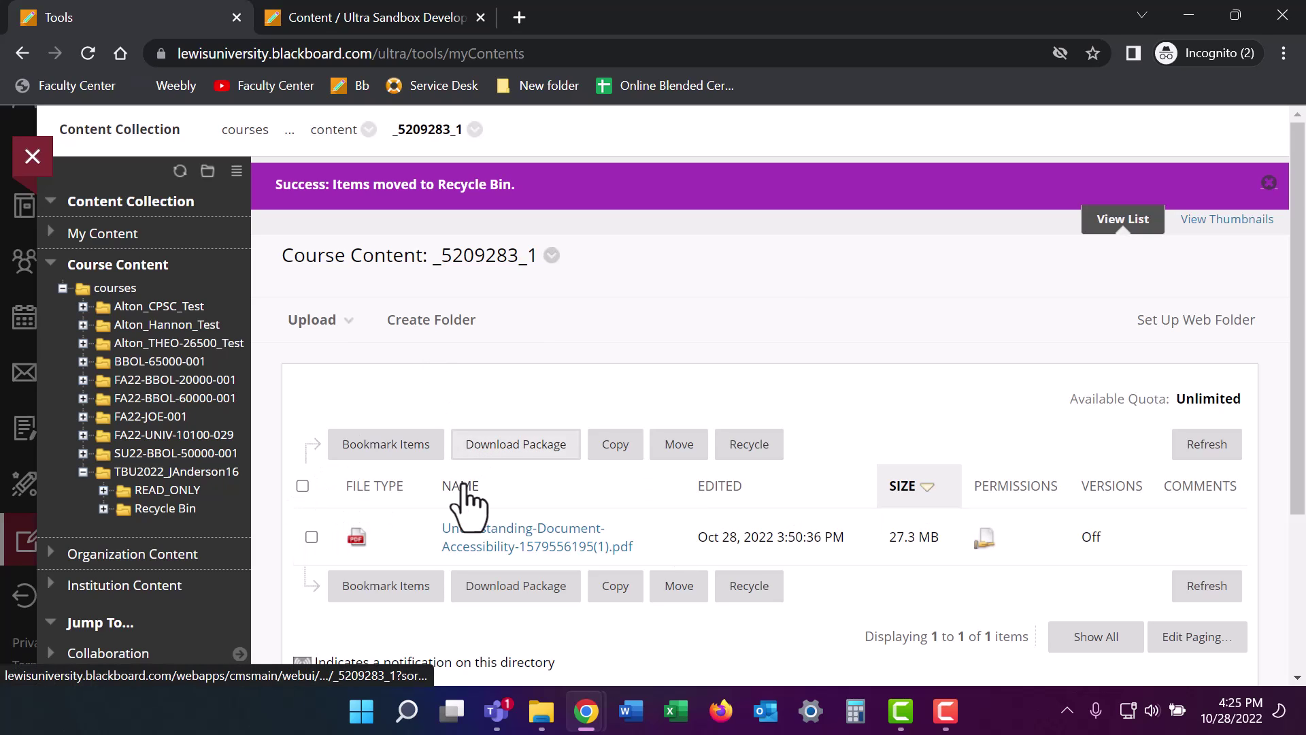
# Go up to the course's content folder and open its Recycle Bin
pyautogui.click(334, 130)
pyautogui.scroll(-2, 554, 467)
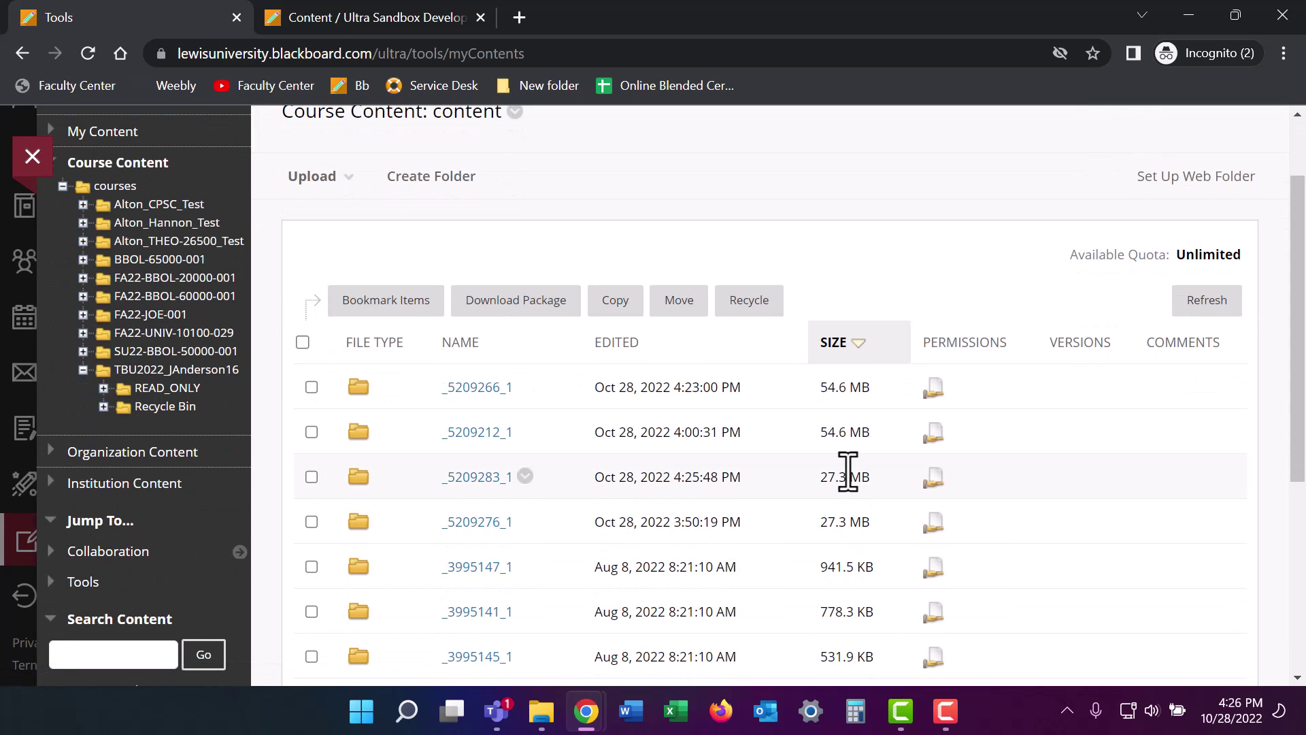
pyautogui.click(175, 408)
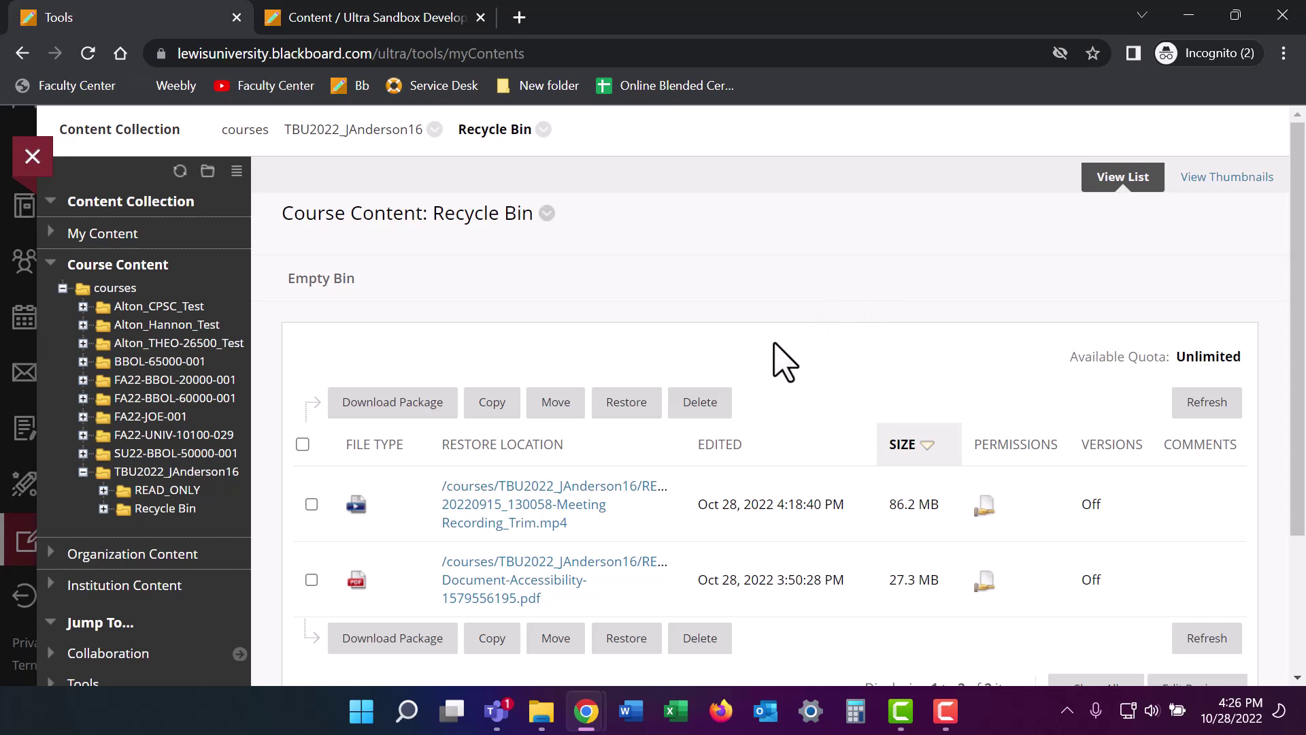
# Select all Recycle Bin items and permanently delete them, leaving the bin showing Folder Empty
pyautogui.click(311, 505)
pyautogui.click(303, 445)
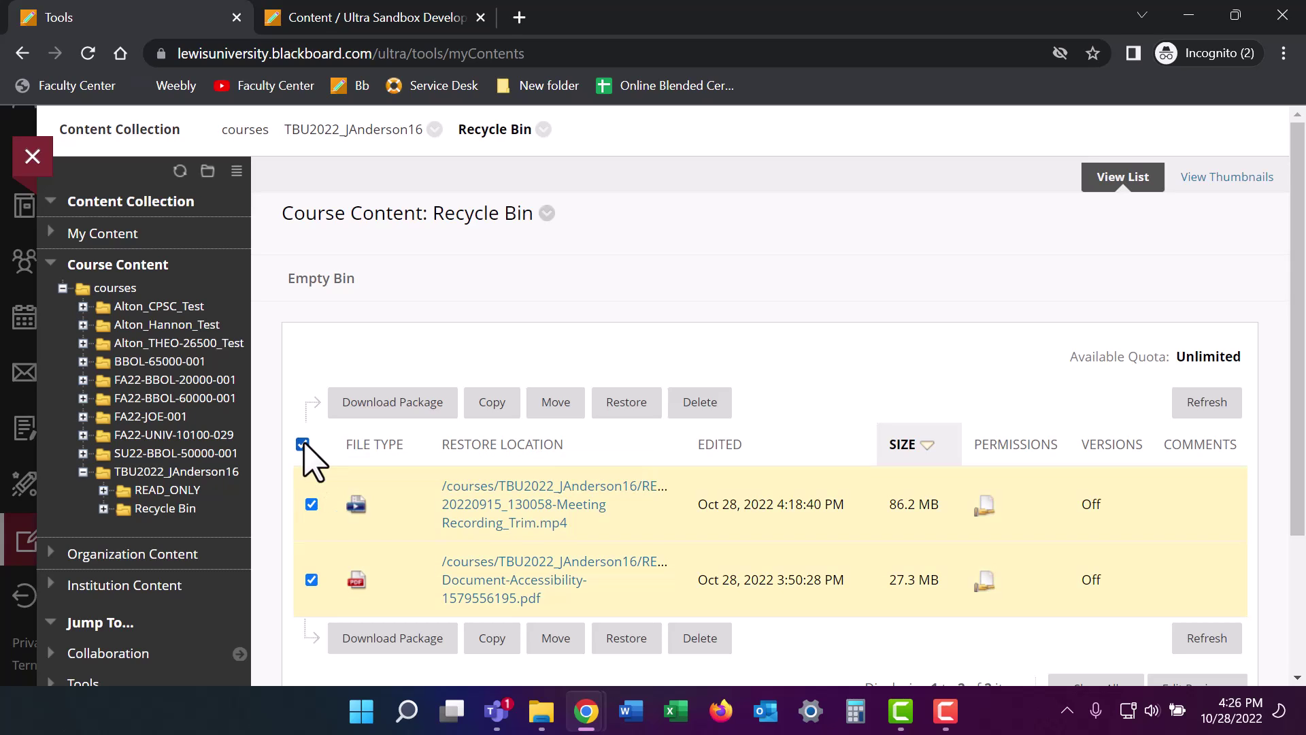
pyautogui.click(715, 410)
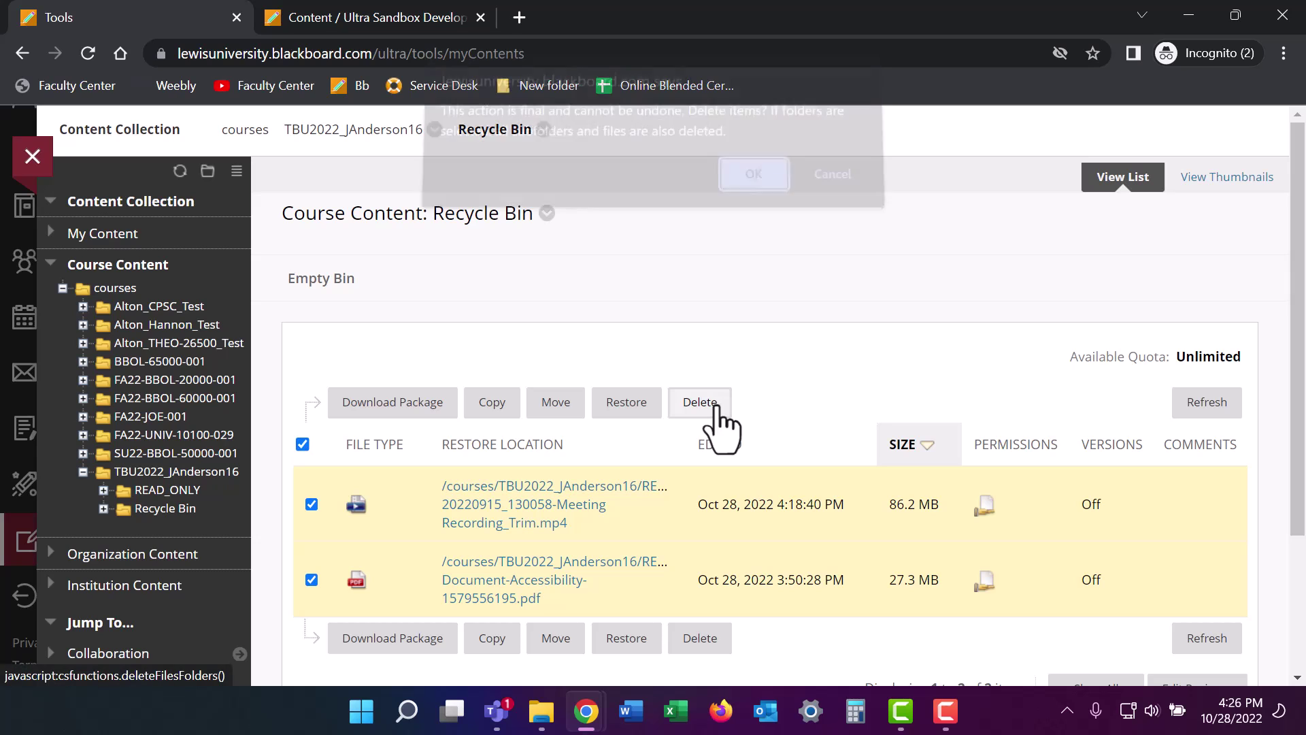
pyautogui.click(753, 183)
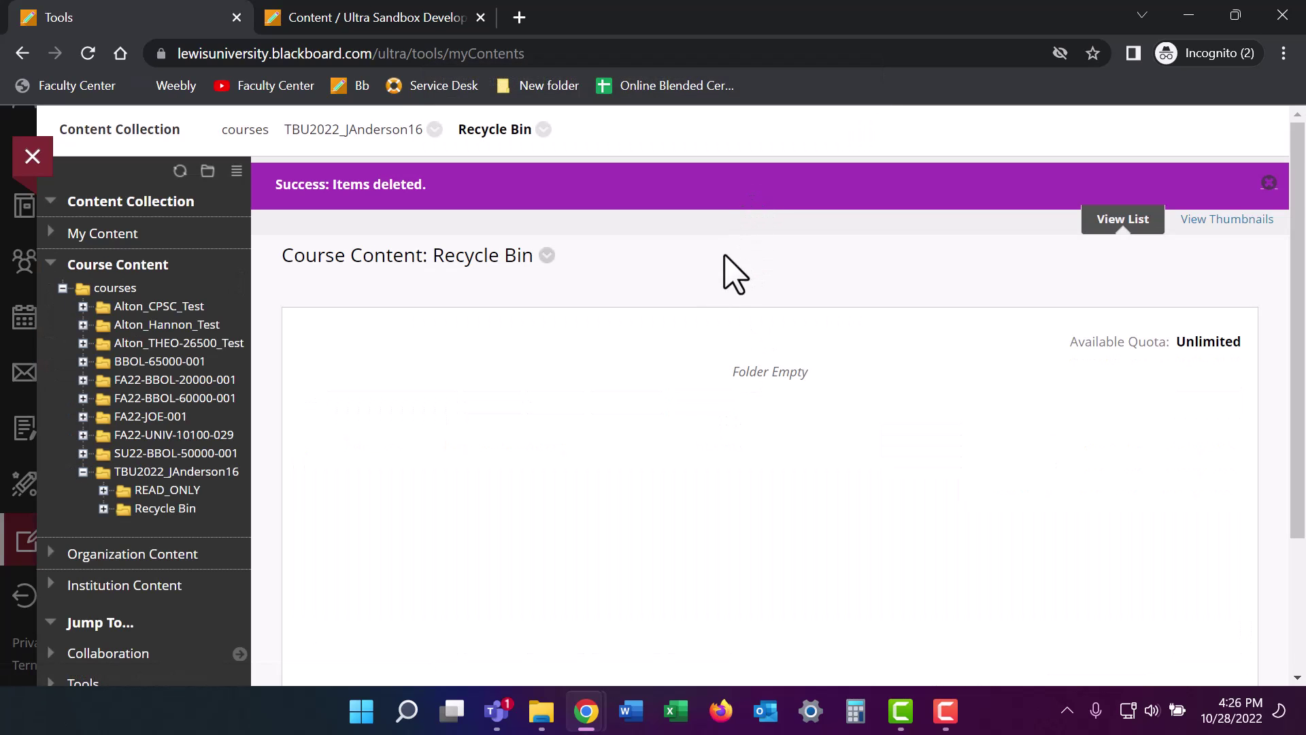